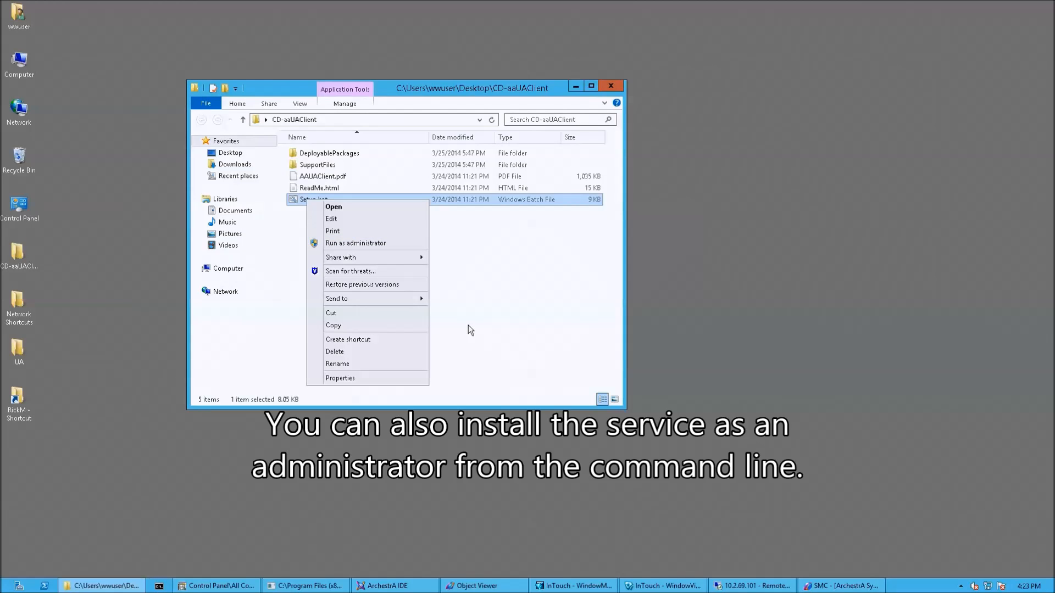
# Step: Switch to the ArchestrA IDE and open the ArchestrA Services configuration for the galaxy
pyautogui.click(576, 87)
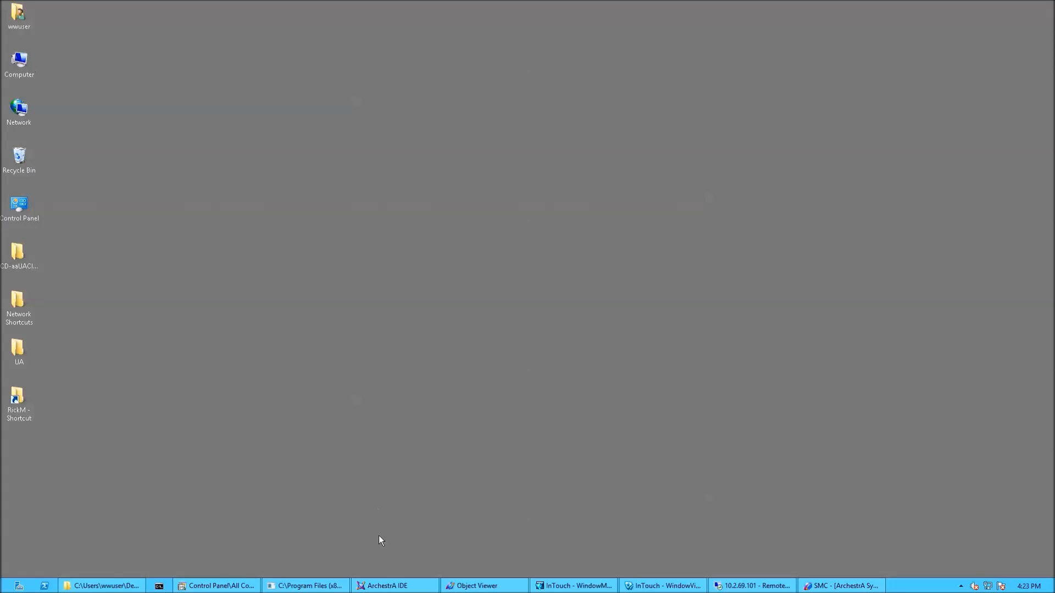
pyautogui.click(387, 586)
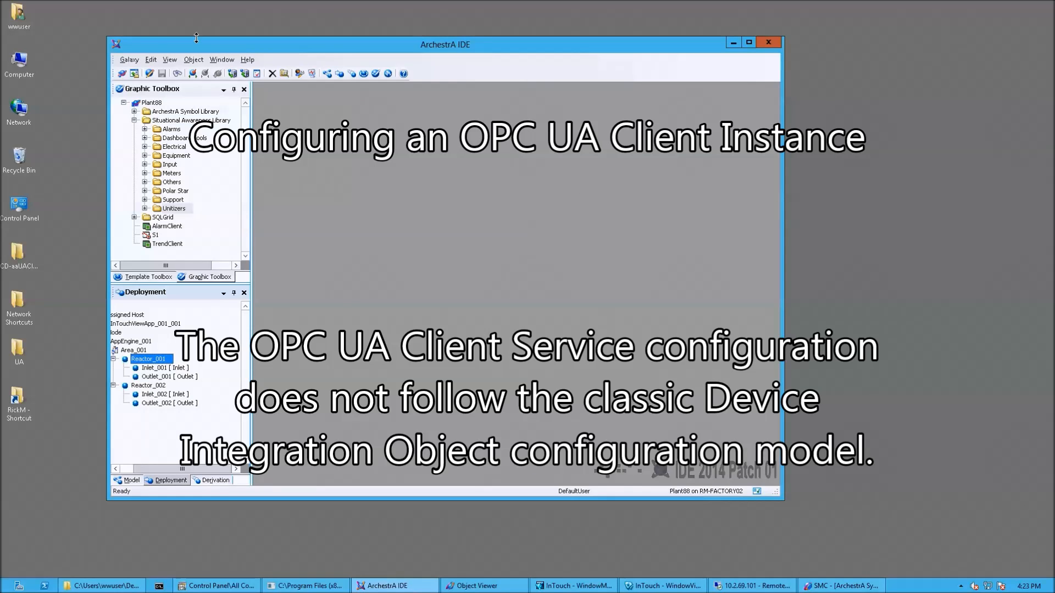
pyautogui.click(137, 62)
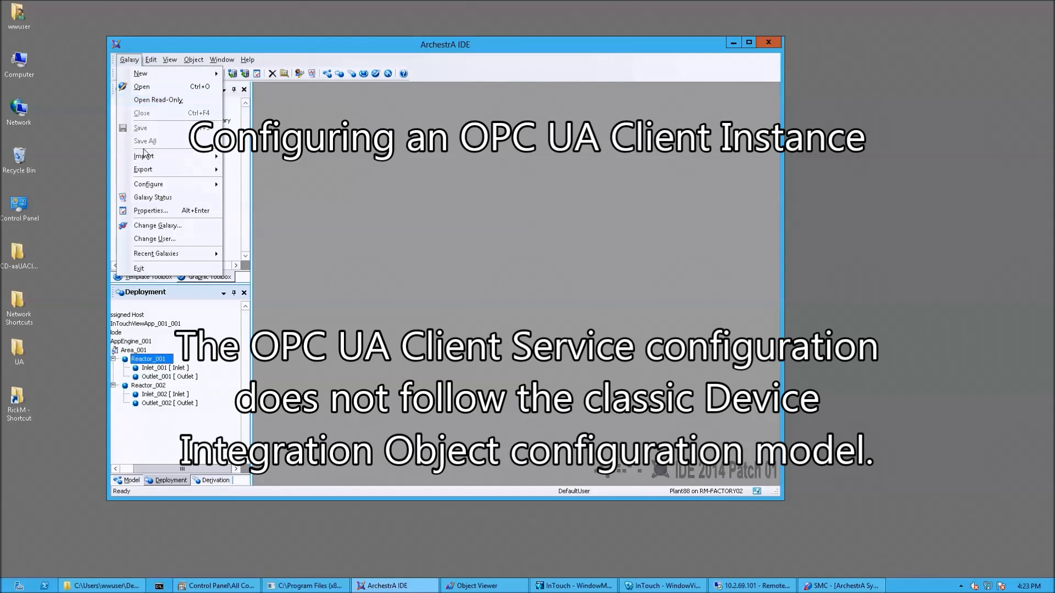
pyautogui.moveTo(157, 187)
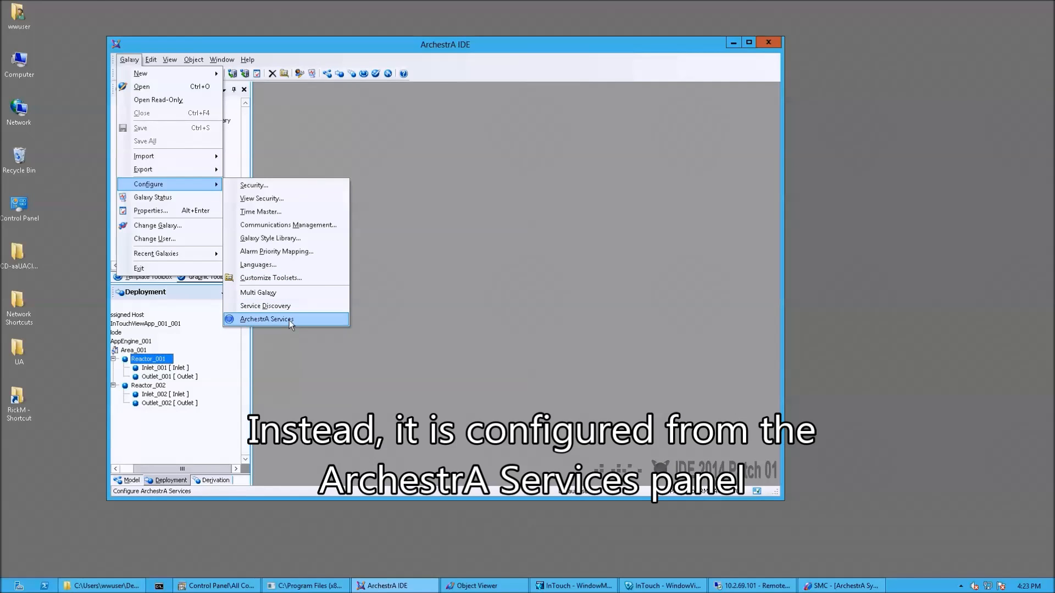
pyautogui.click(289, 320)
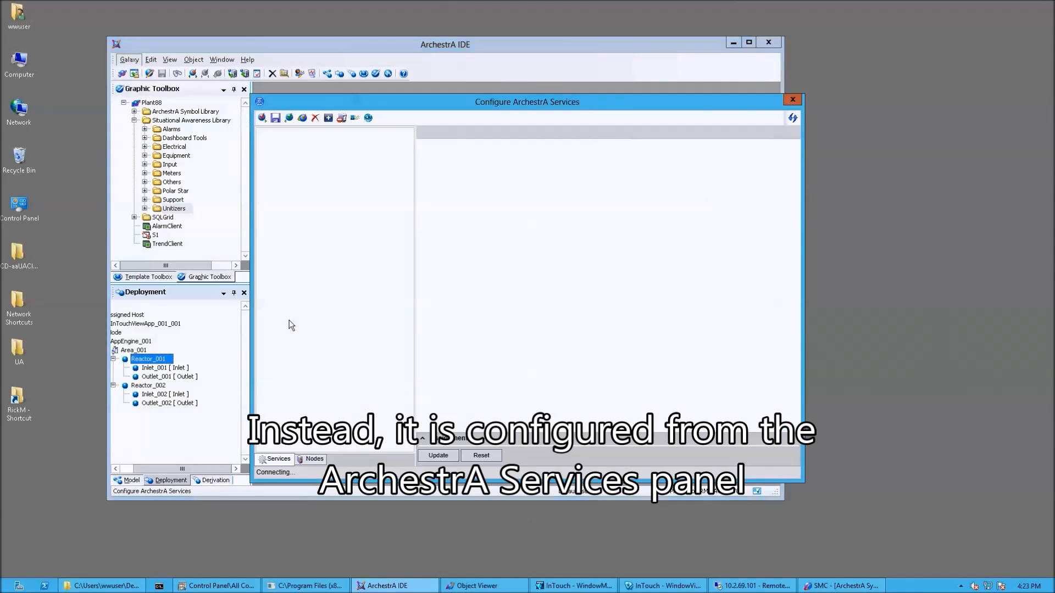
pyautogui.moveTo(409, 100); pyautogui.dragTo(423, 101)
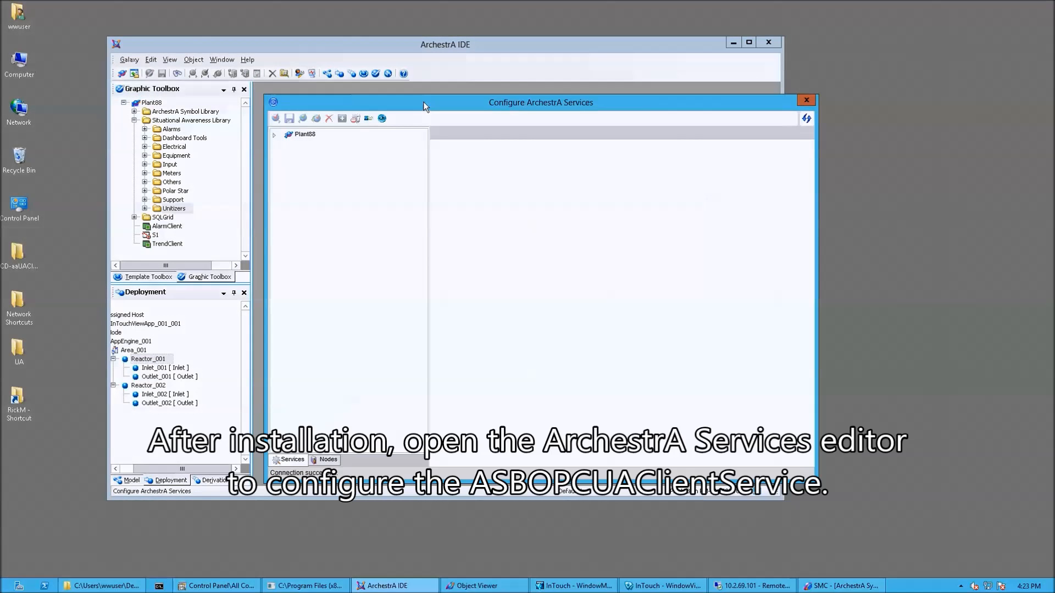
# Step: Expand the Plant88 galaxy and ASBOPCUAClientService to show the service's instances
pyautogui.click(271, 137)
pyautogui.click(273, 136)
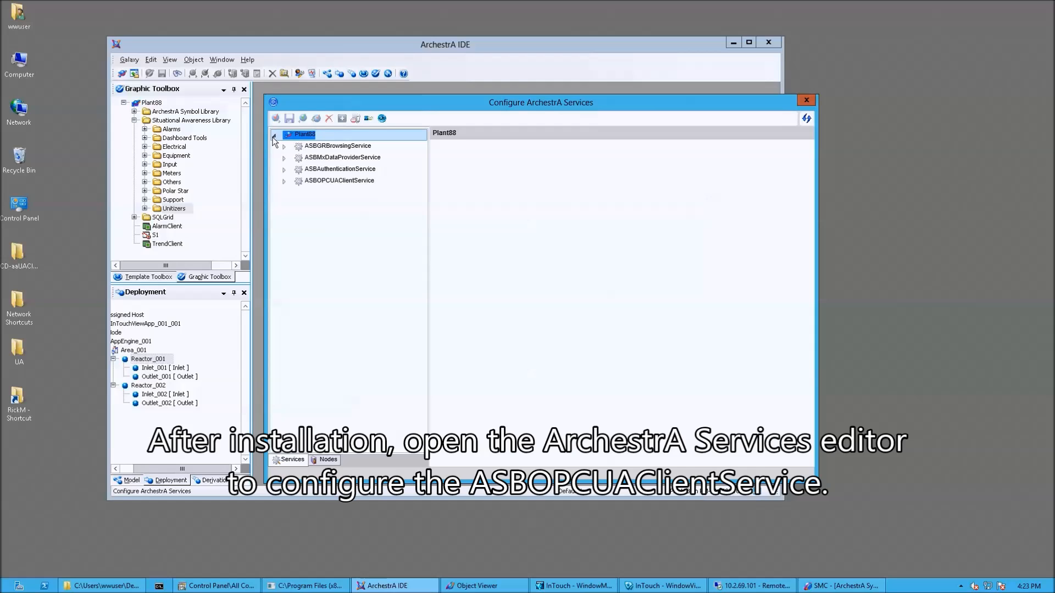
pyautogui.click(338, 182)
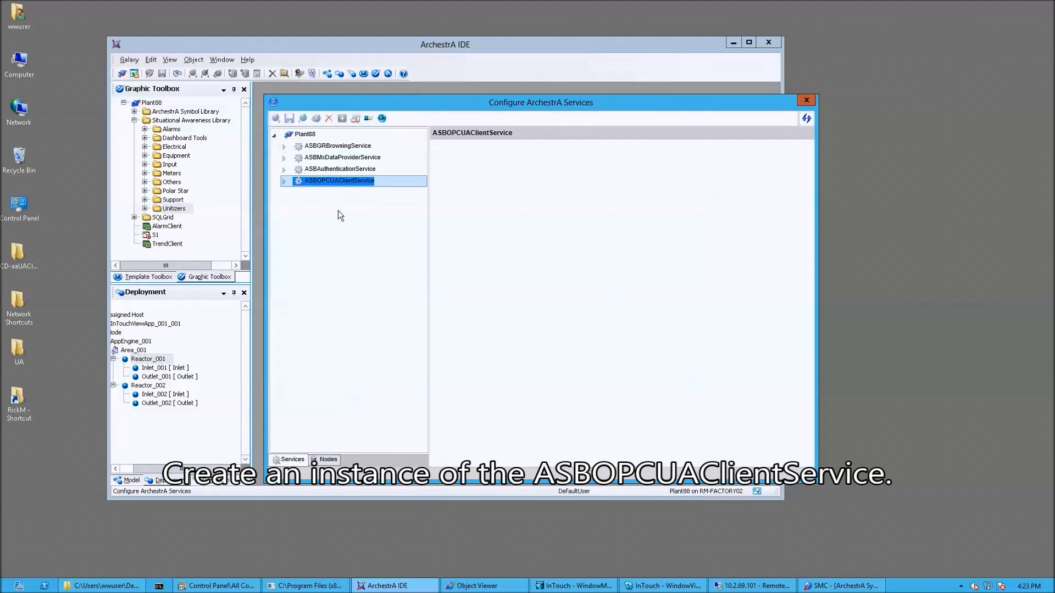
pyautogui.rightClick(336, 181)
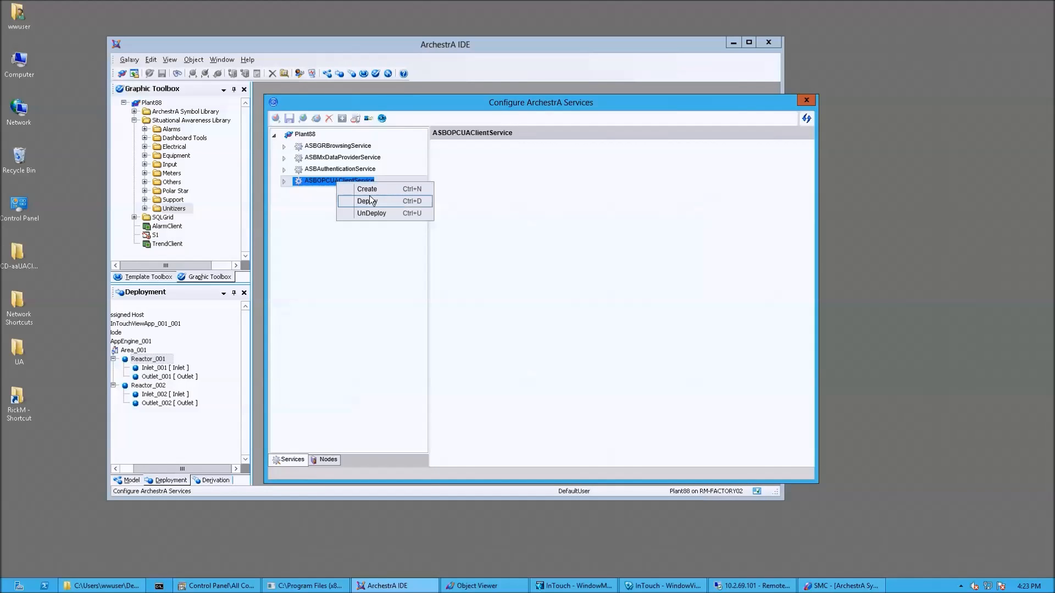
pyautogui.click(284, 181)
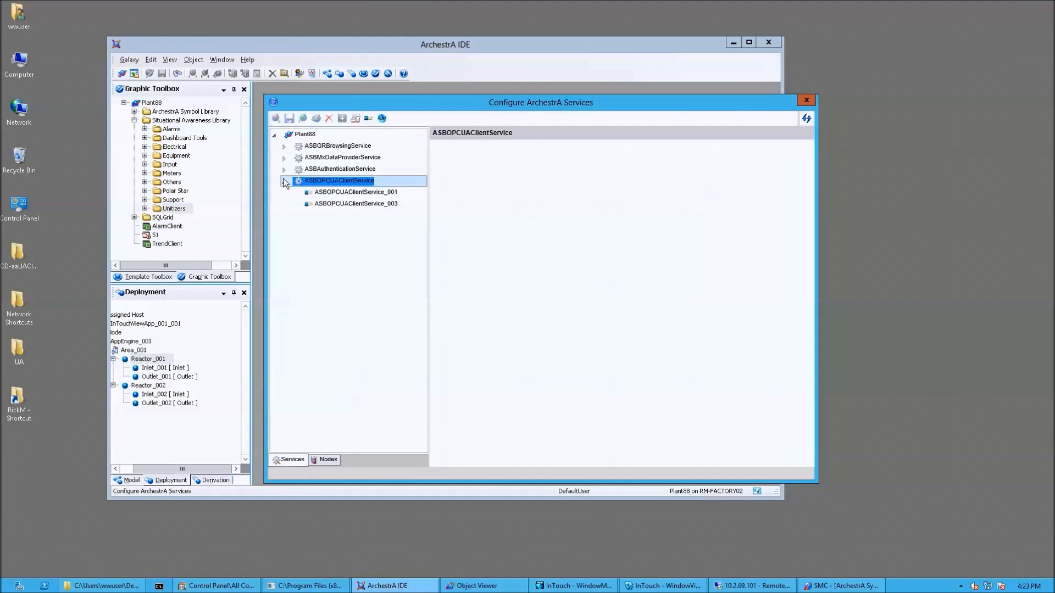
# Step: Check out ASBOPCUAClientService_001 and go through its OPC UA server node and endpoint URL fields
pyautogui.click(365, 193)
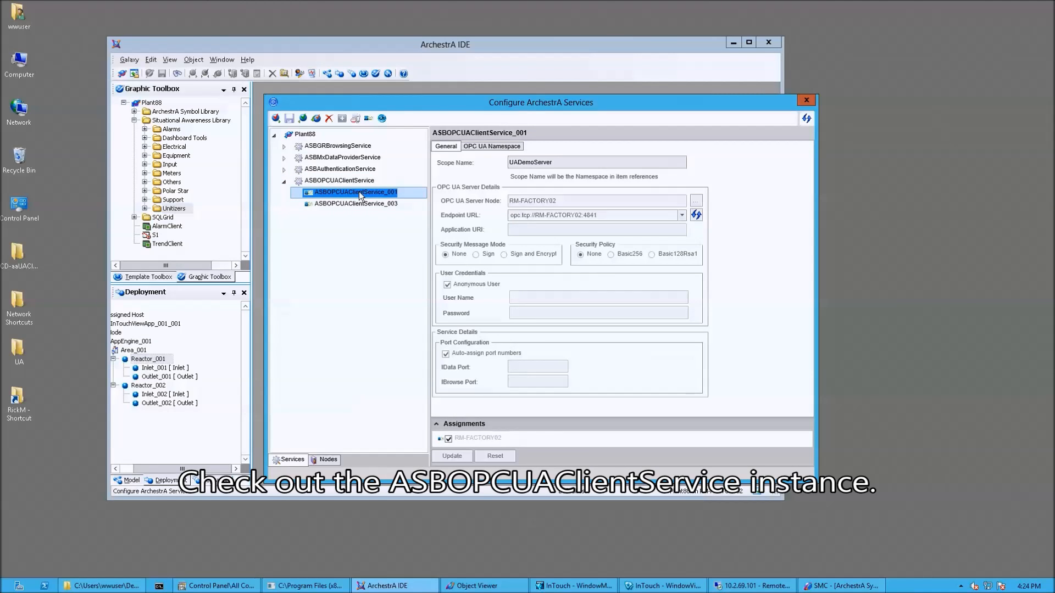
pyautogui.click(276, 118)
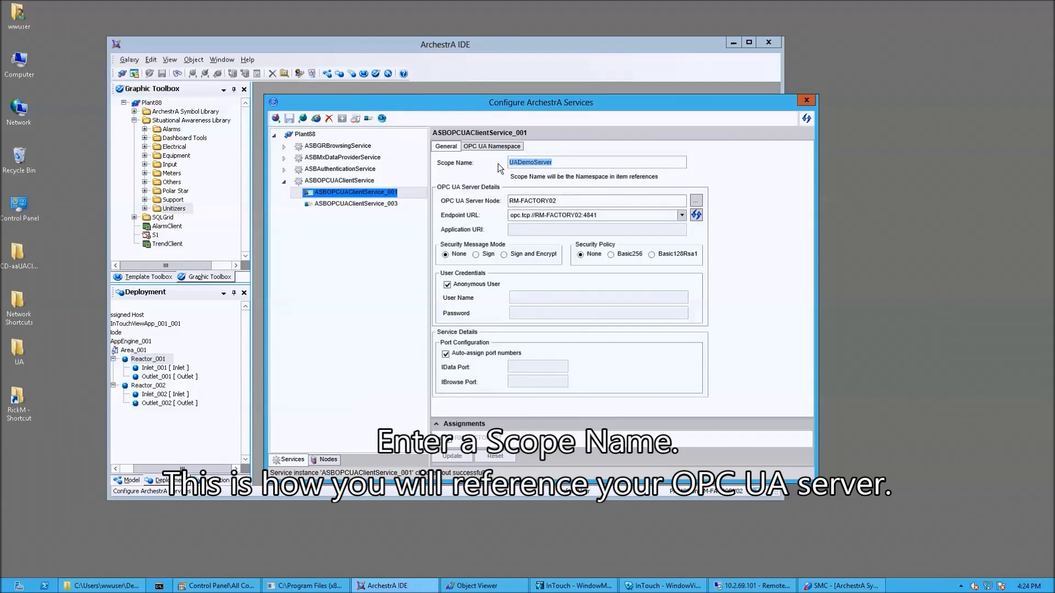
pyautogui.click(572, 199)
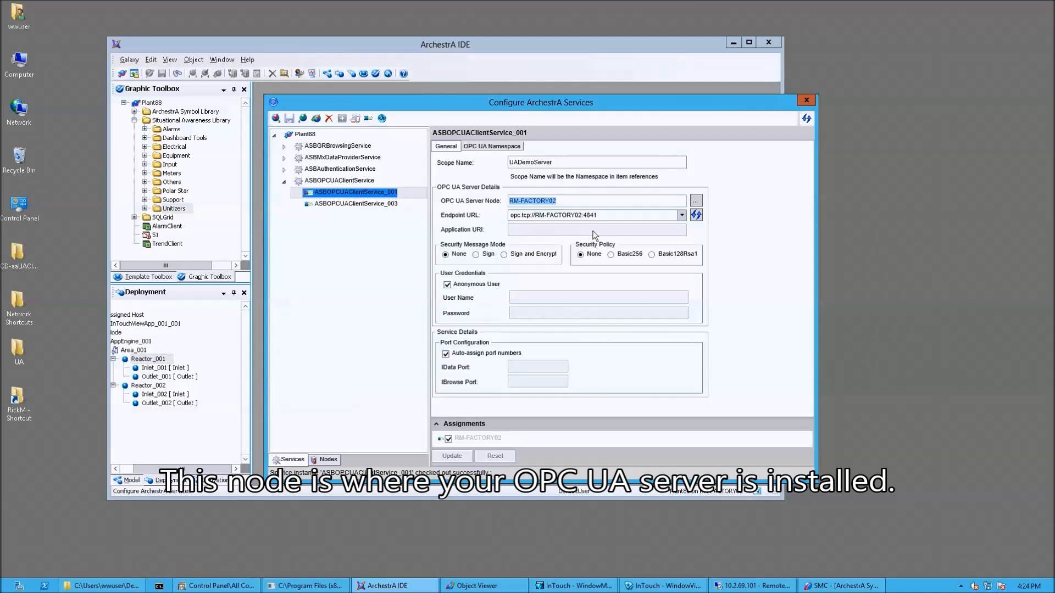
pyautogui.click(606, 214)
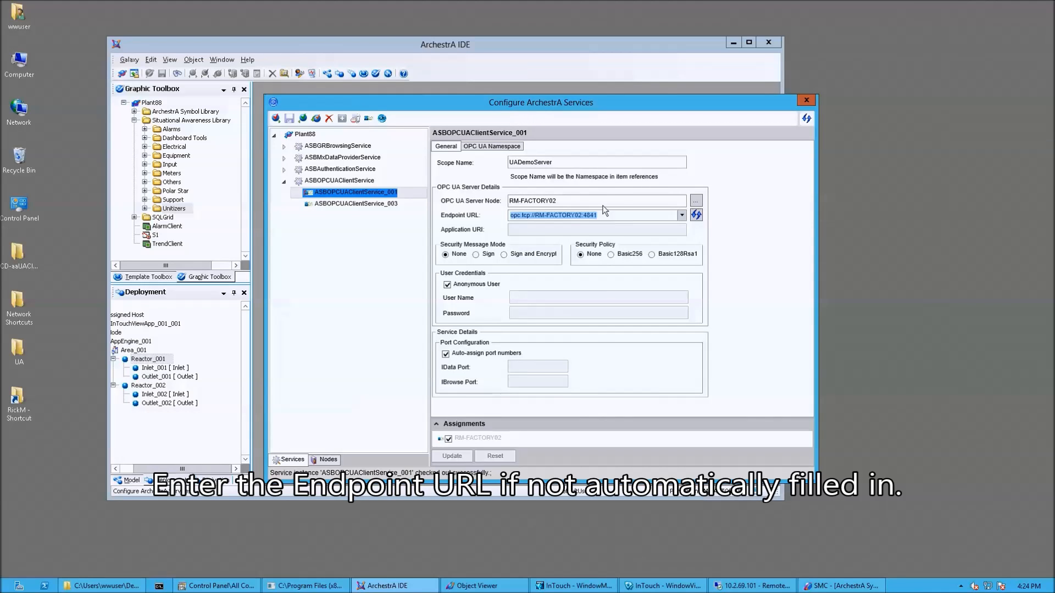
# Step: Try the Sign and Sign and Encrypt message modes on ASBOPCUAClientService_003, returning message mode and security policy to None
pyautogui.click(351, 205)
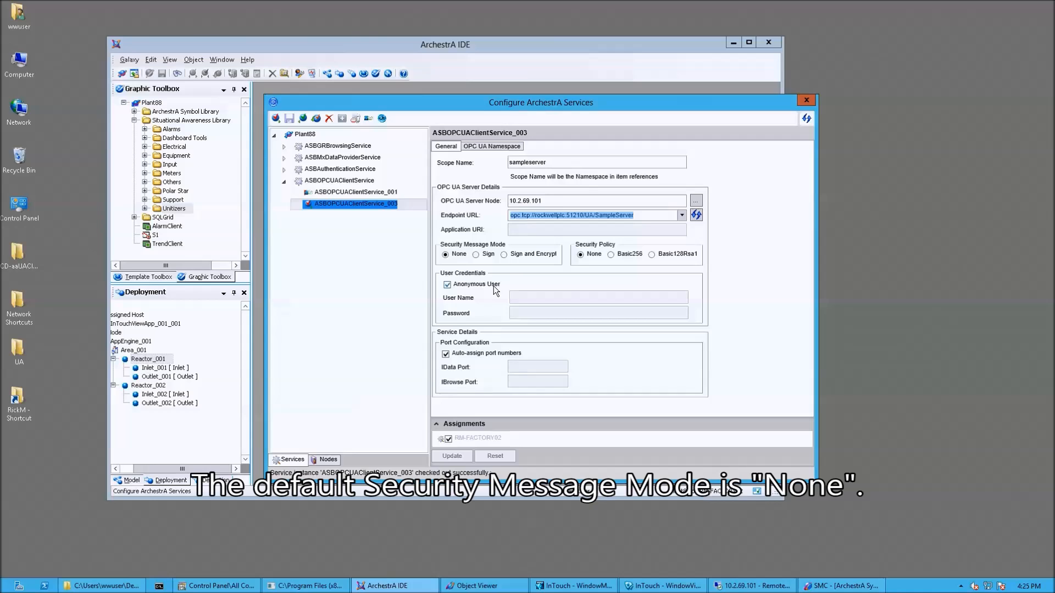
pyautogui.click(483, 243)
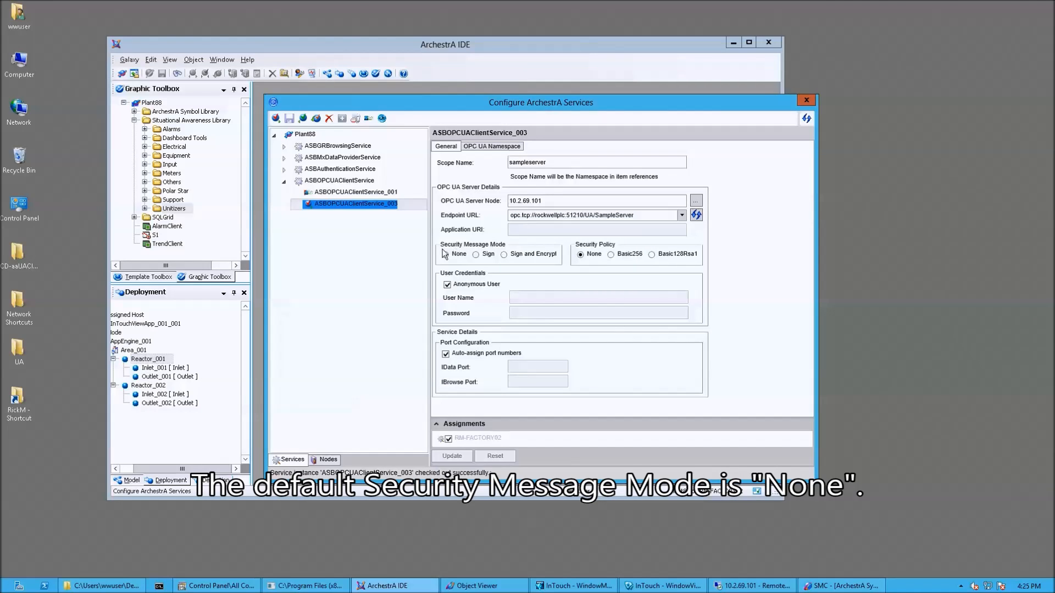
pyautogui.click(476, 254)
pyautogui.click(504, 255)
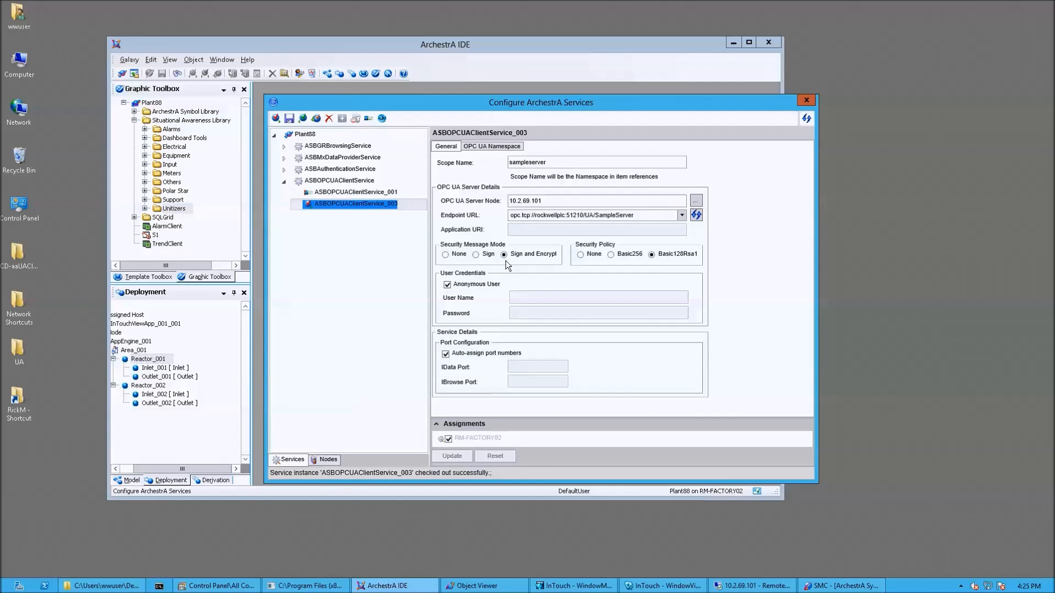
pyautogui.click(446, 255)
pyautogui.click(618, 257)
pyautogui.click(581, 256)
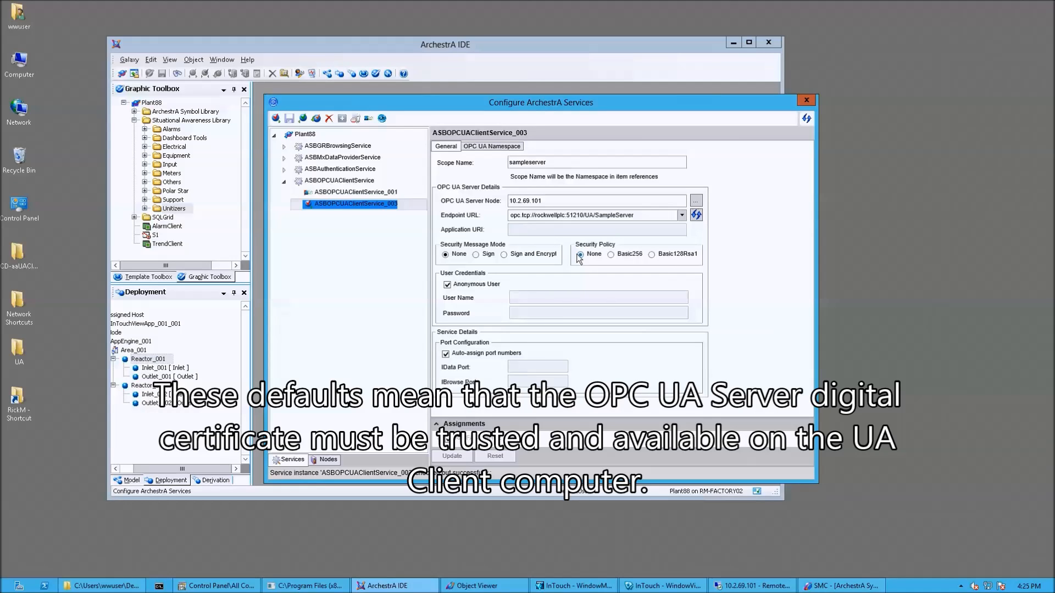
# Step: Try named user credentials and manual port numbers on ASBOPCUAClientService_003, restoring Anonymous User and auto-assigned ports
pyautogui.click(448, 286)
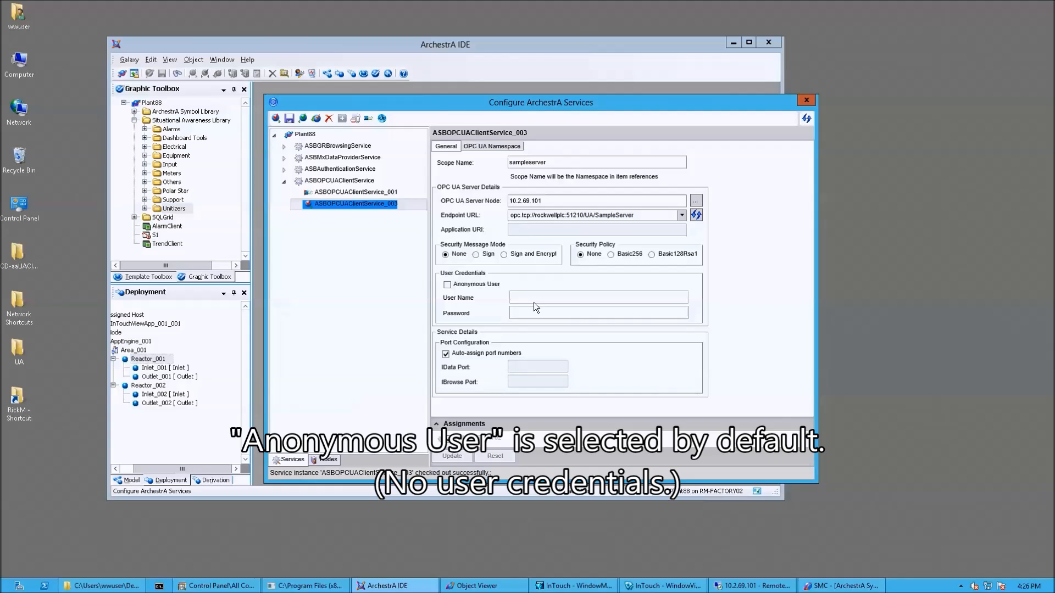
pyautogui.write('UserName')
pyautogui.doubleClick(545, 298)
pyautogui.click(448, 285)
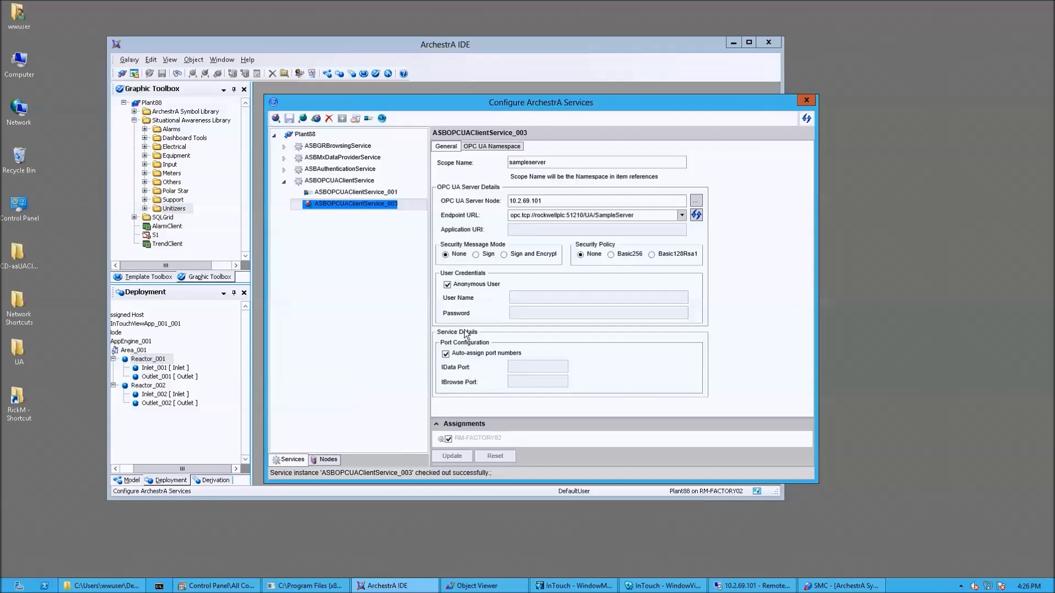
pyautogui.click(448, 355)
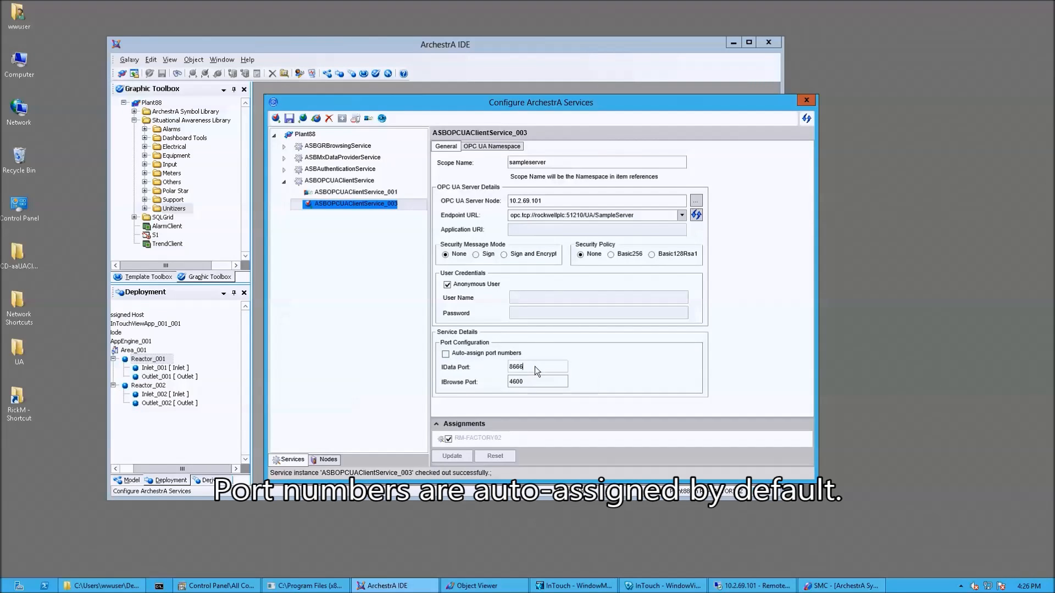
pyautogui.click(446, 355)
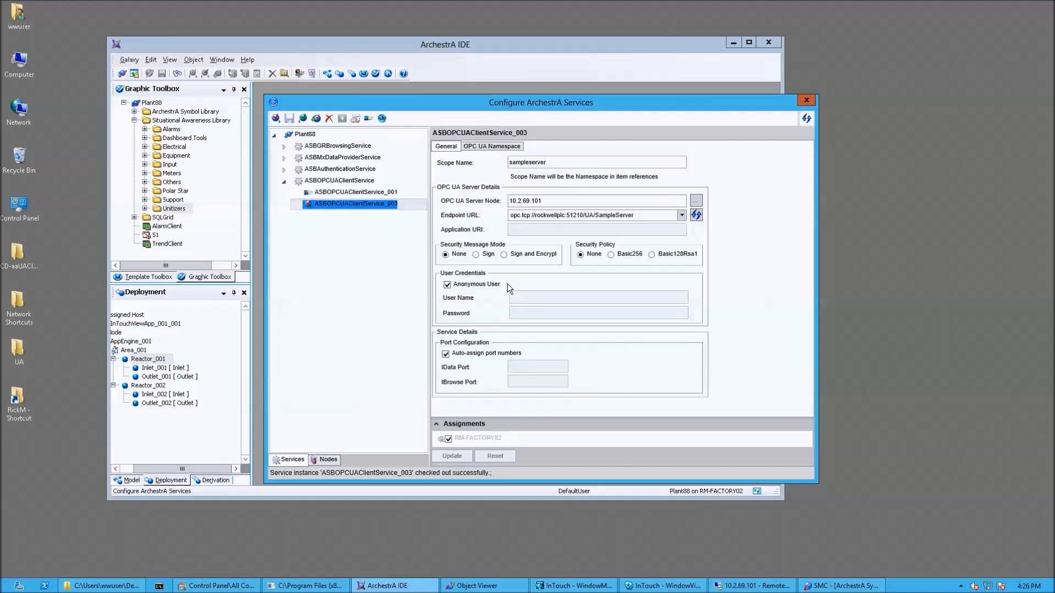
# Step: Set the alias of the index 1 namespace of ASBOPCUAClientService_001 to DemoServer
pyautogui.rightClick(360, 204)
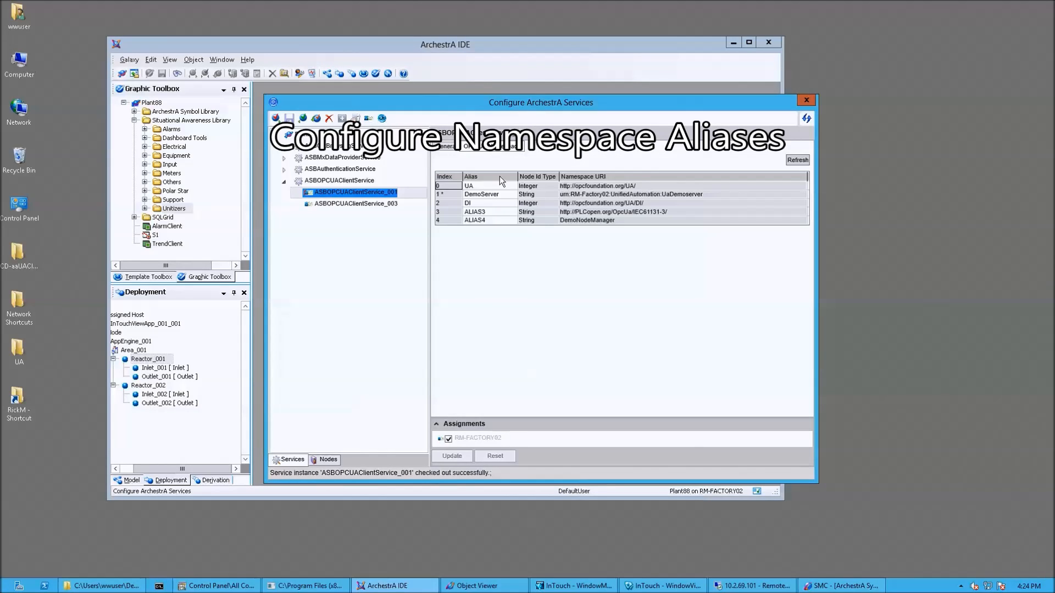
pyautogui.click(505, 196)
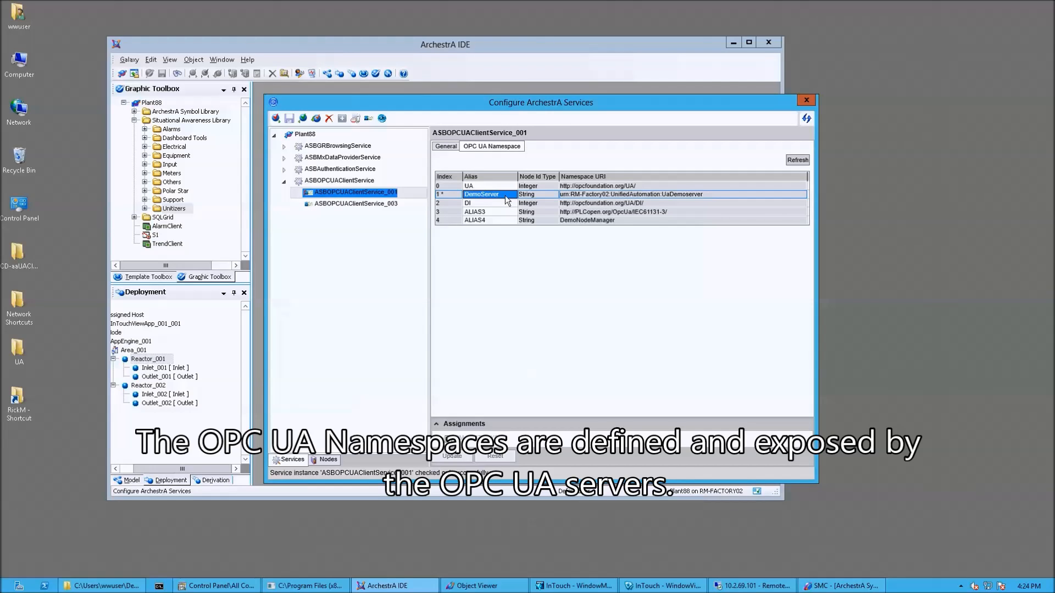
pyautogui.click(506, 195)
pyautogui.moveTo(506, 195); pyautogui.dragTo(439, 198)
pyautogui.write('DemoServer')
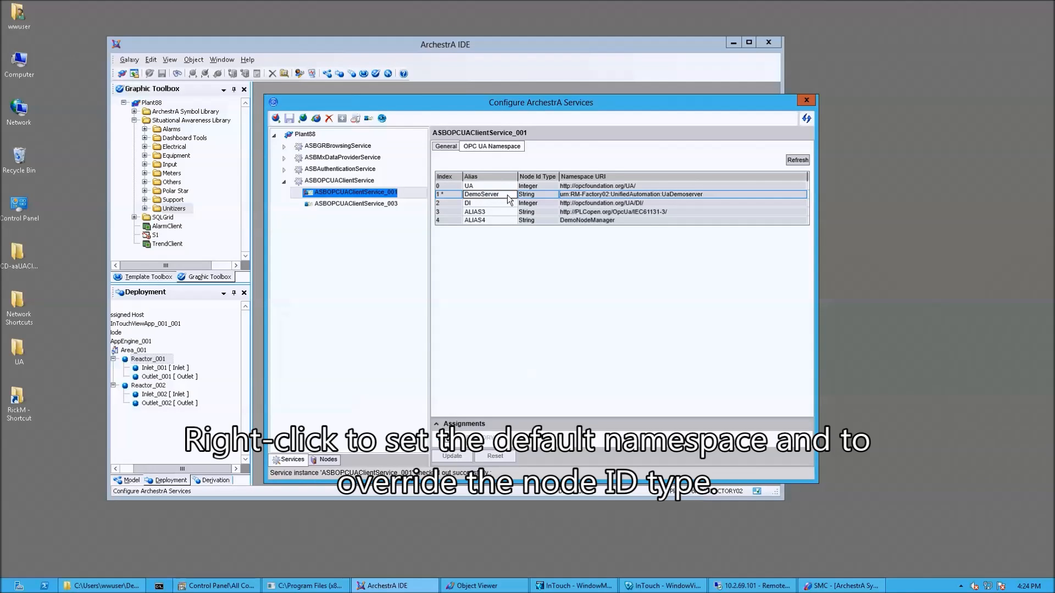
# Step: Make DemoServer the default namespace and return to the general settings of ASBOPCUAClientService_001
pyautogui.click(453, 195)
pyautogui.rightClick(452, 196)
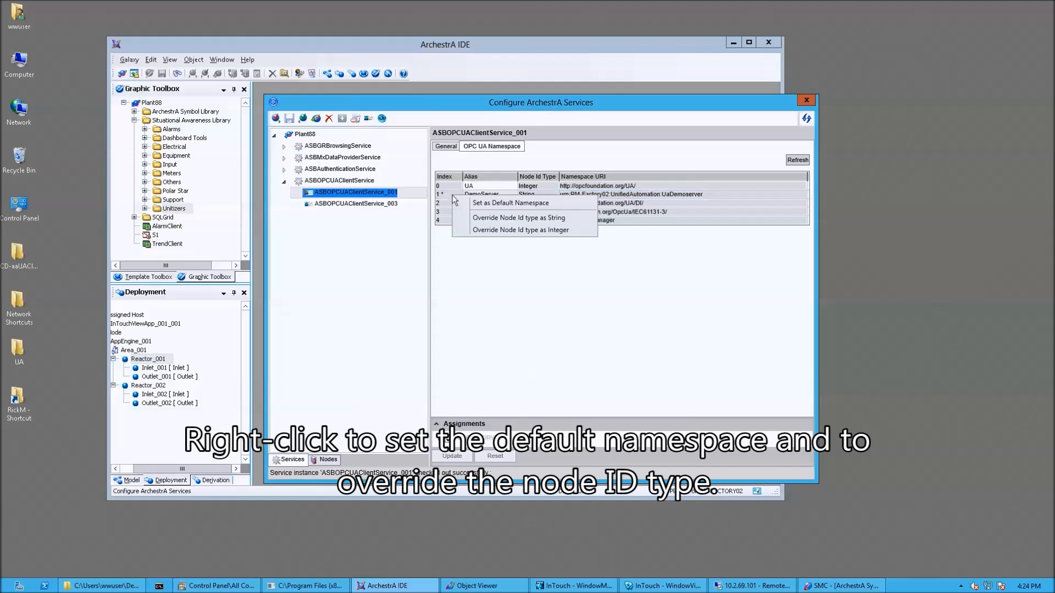
pyautogui.click(493, 203)
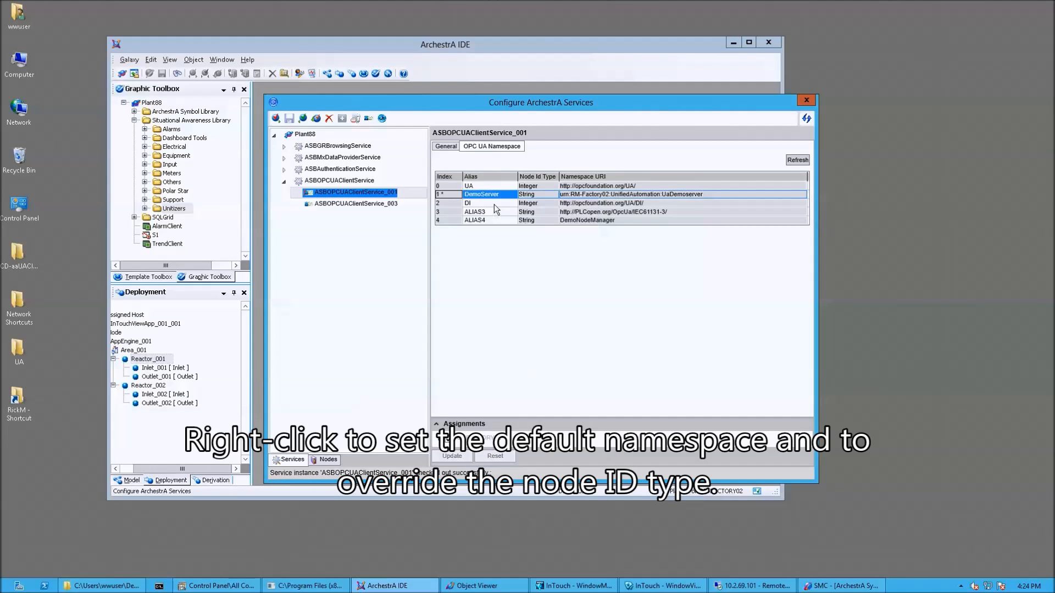
pyautogui.click(445, 146)
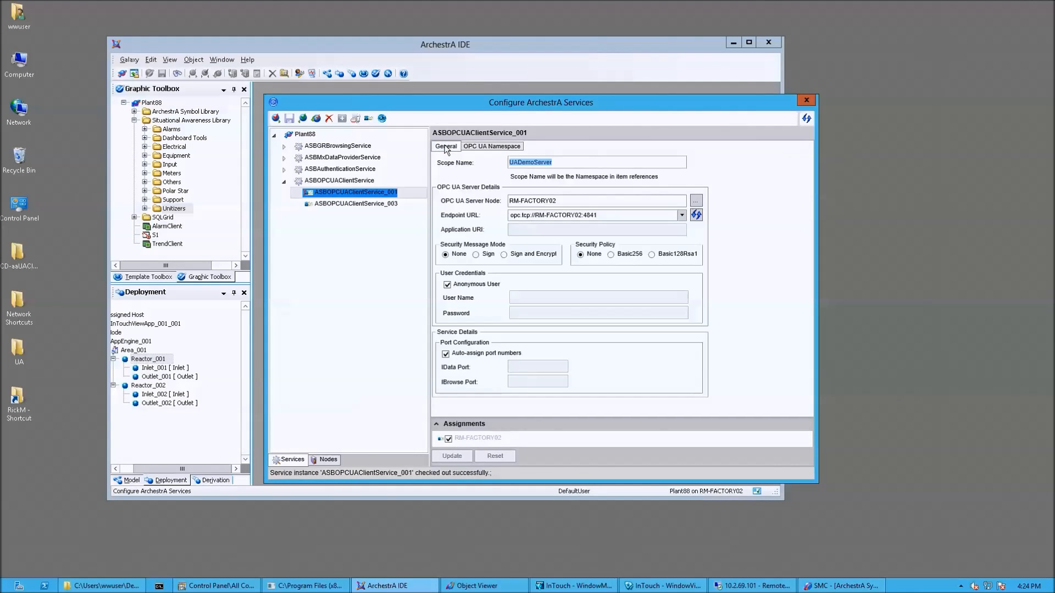
# Step: Assign ASBOPCUAClientService_001 to the RM-FACTORY02 node and update the assignment
pyautogui.click(348, 202)
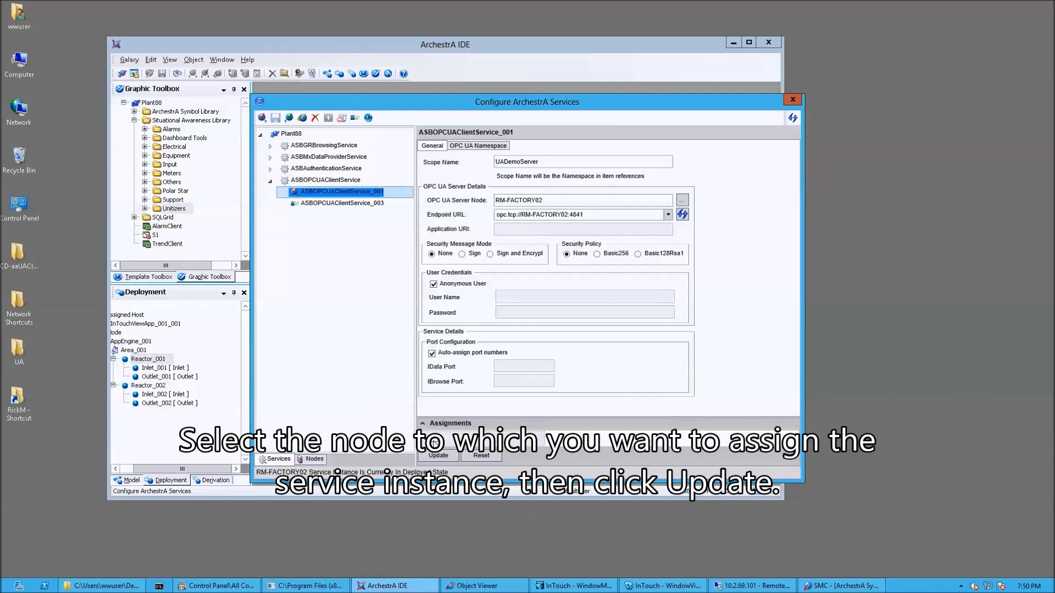
pyautogui.click(435, 439)
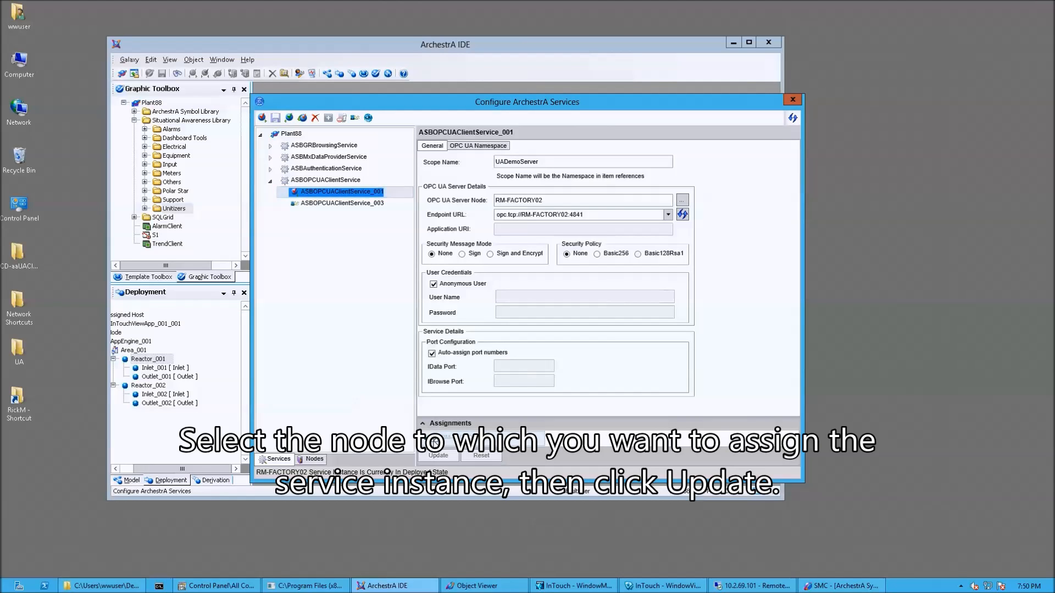
pyautogui.click(439, 456)
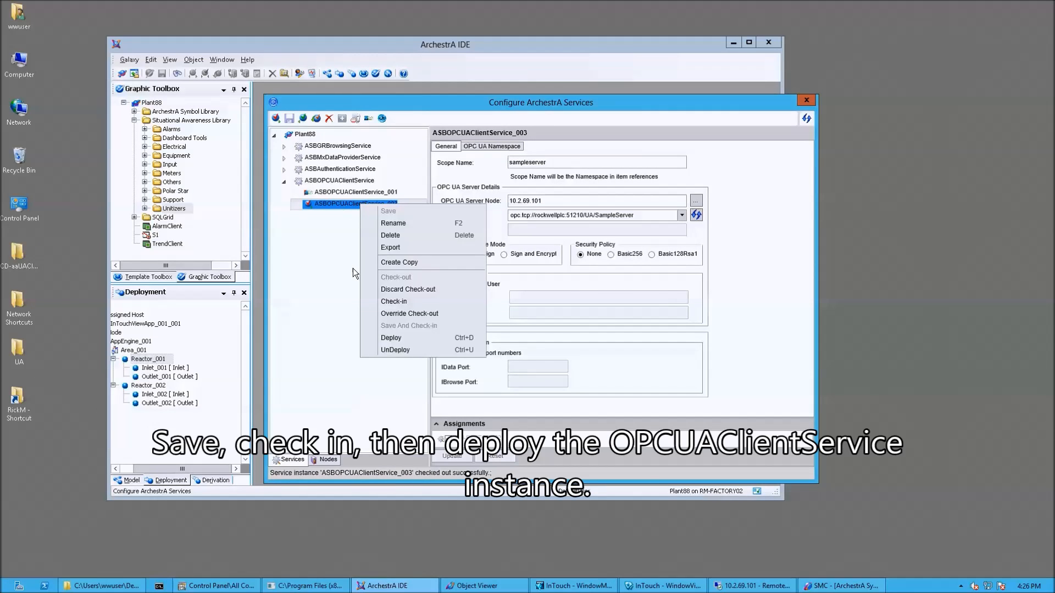
# Step: Check in the ASBOPCUAClientService_003 instance
pyautogui.click(315, 120)
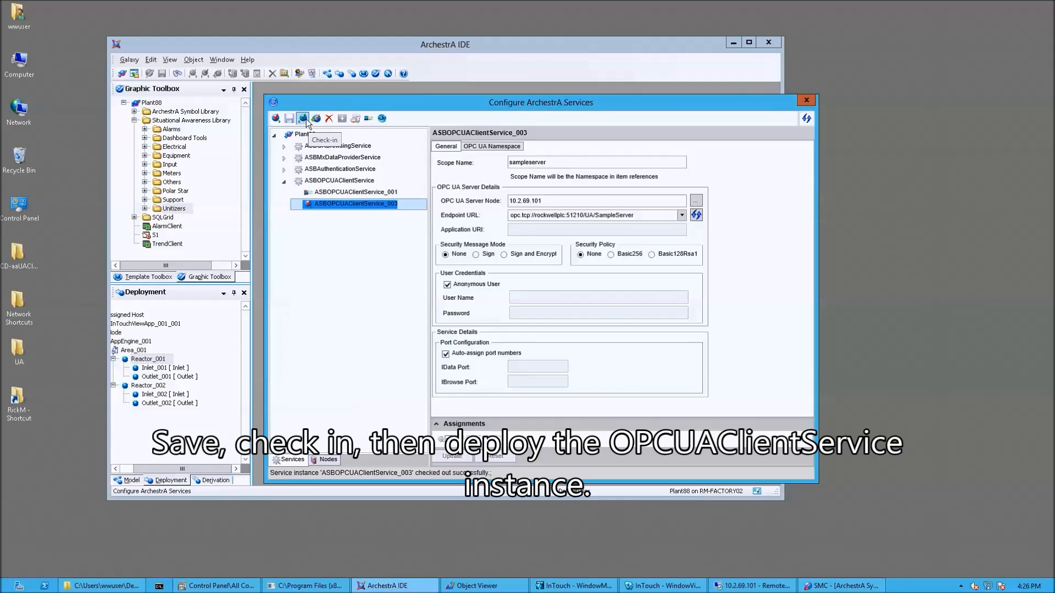
pyautogui.rightClick(319, 207)
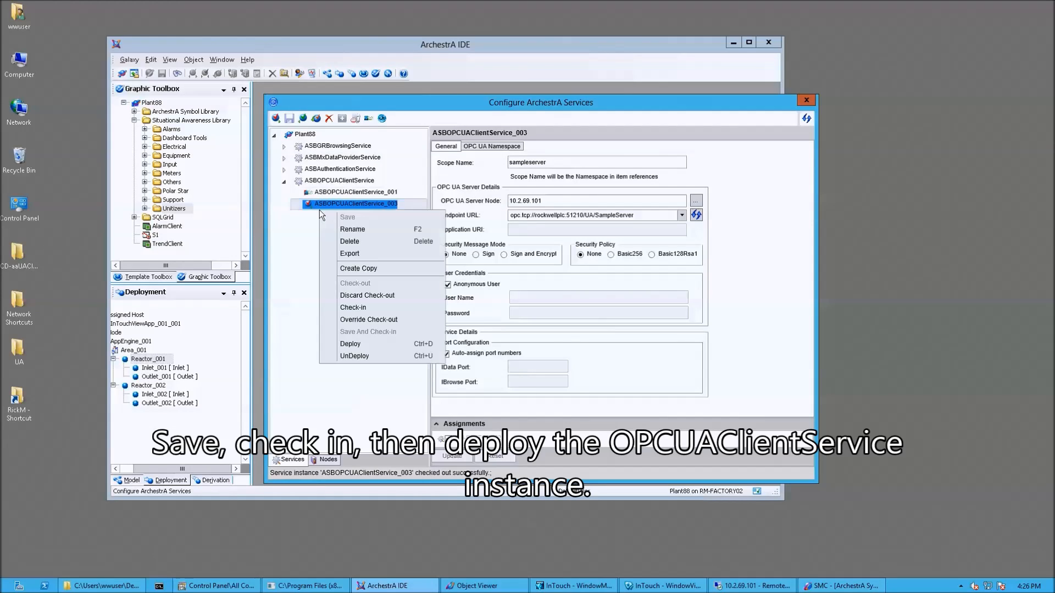
pyautogui.click(302, 120)
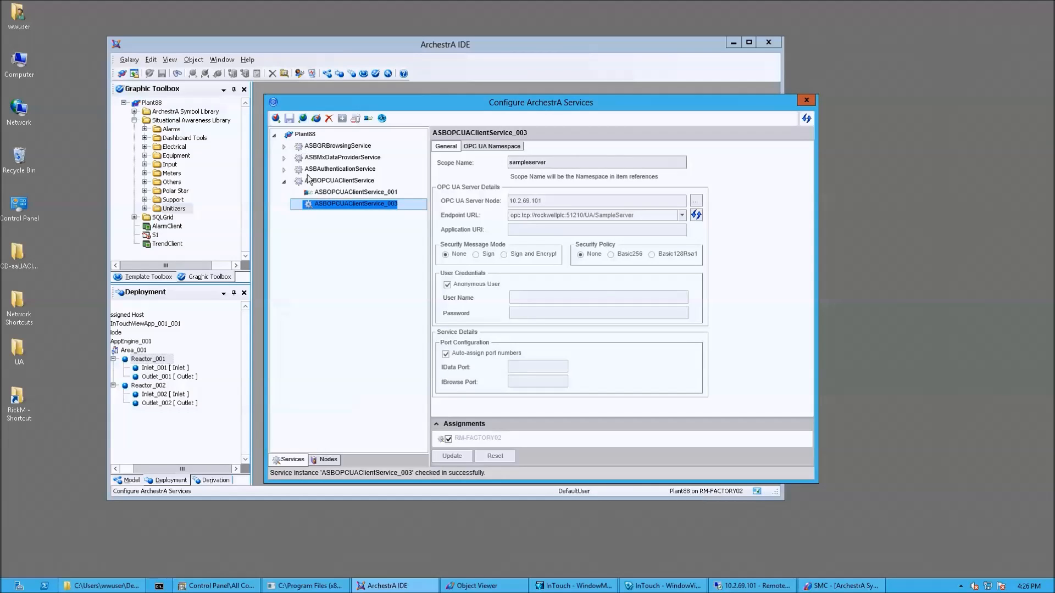
# Step: Check in the ASBOPCUAClientService_001 instance
pyautogui.click(319, 193)
pyautogui.rightClick(319, 194)
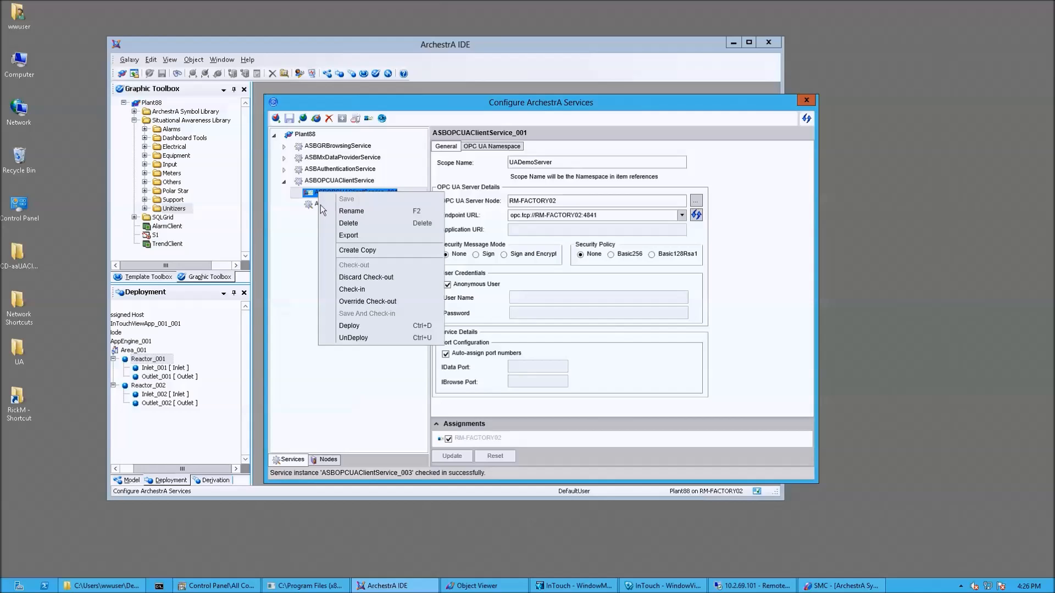
pyautogui.click(361, 289)
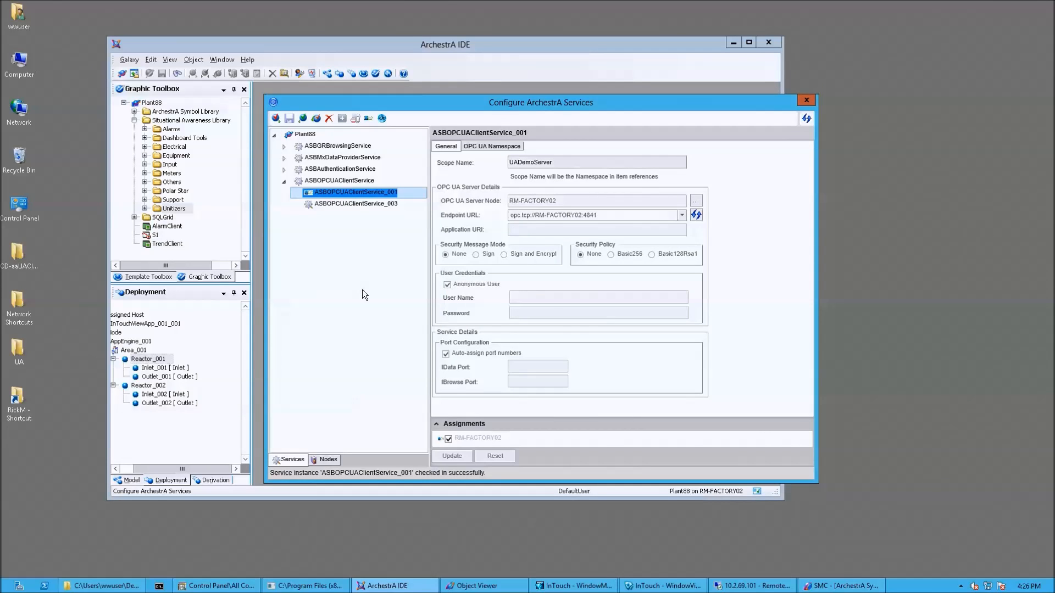
# Step: Deploy the ASBOPCUAClientService_003 instance
pyautogui.click(327, 202)
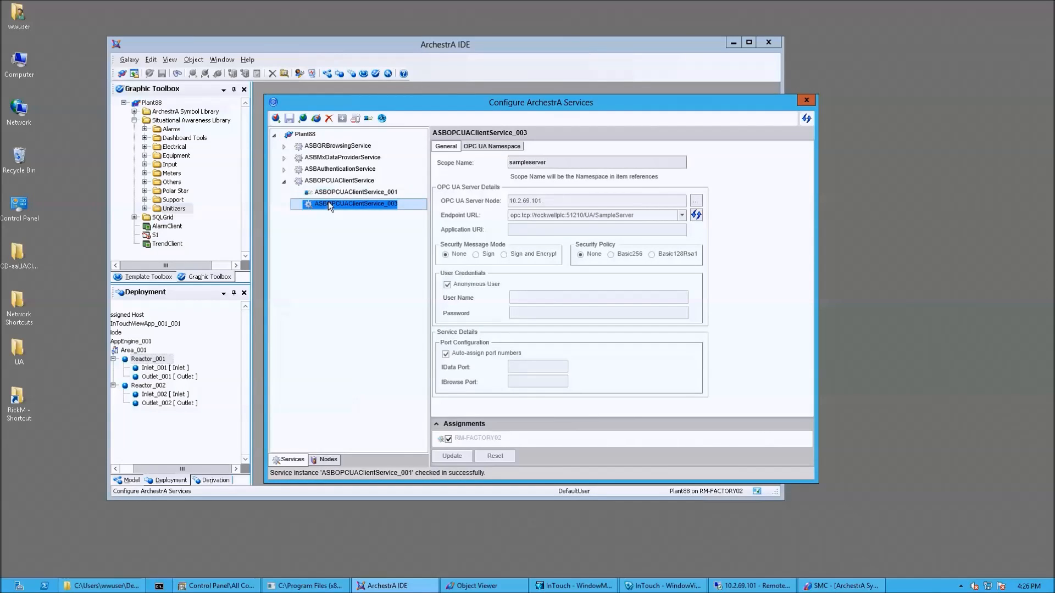
pyautogui.rightClick(328, 202)
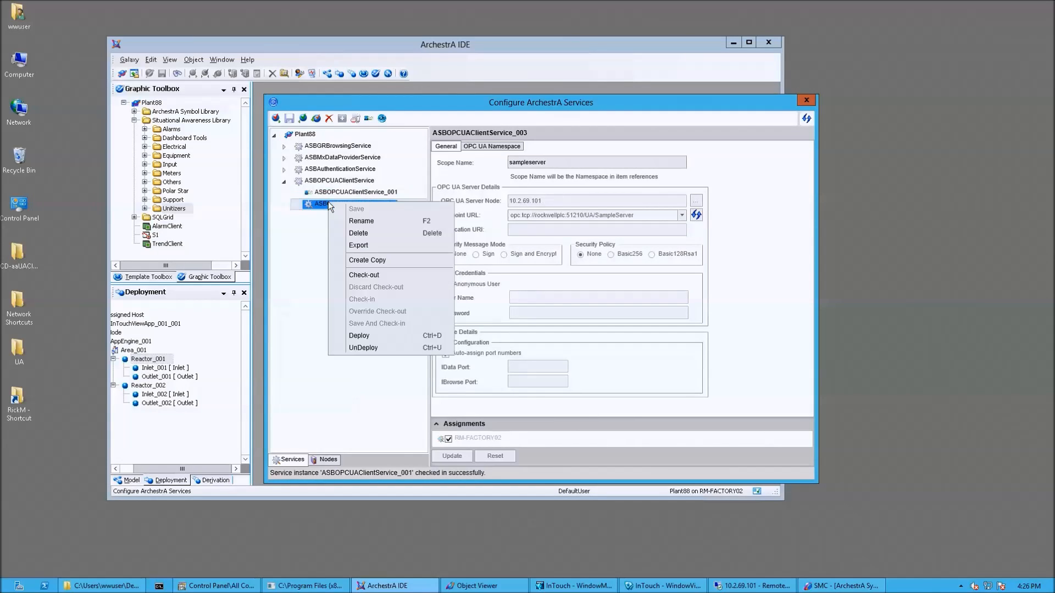
pyautogui.click(376, 336)
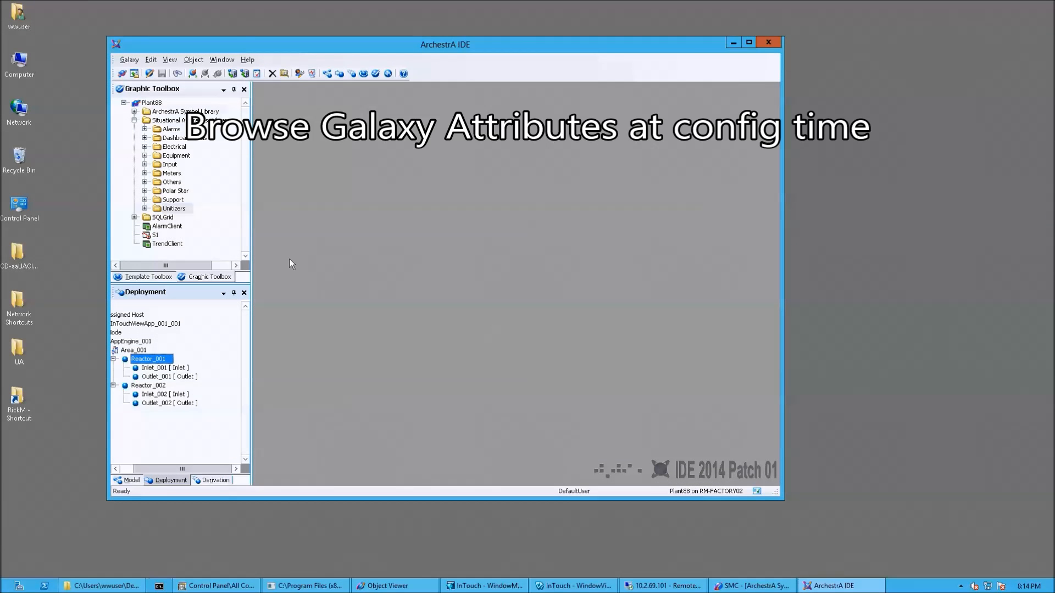
# Step: Open Reactor_001 for editing and browse for the input source of its Analog_001 field attribute in the uademoserver namespace
pyautogui.doubleClick(166, 359)
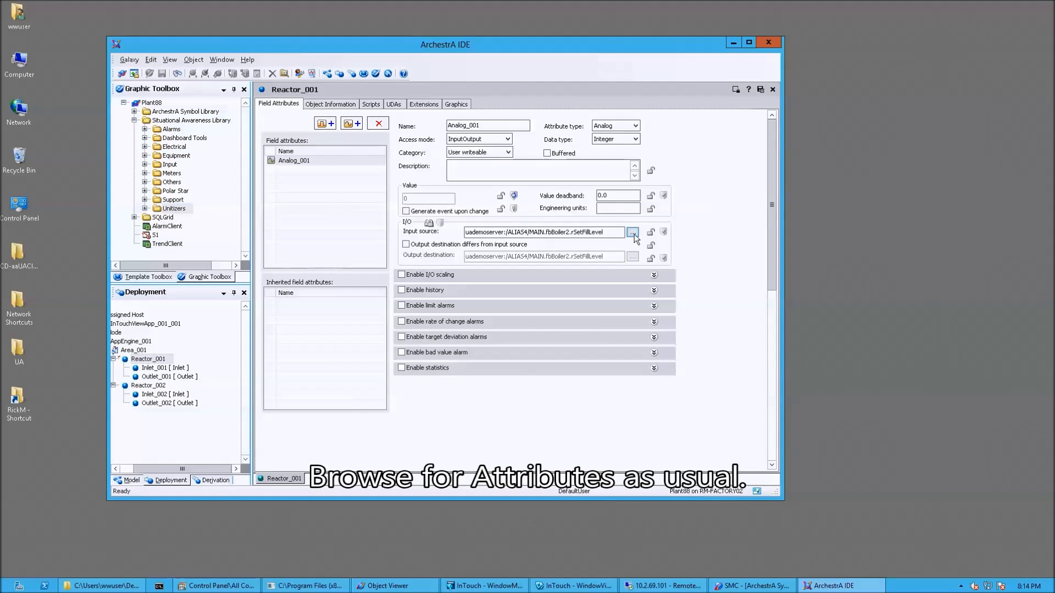
pyautogui.click(633, 233)
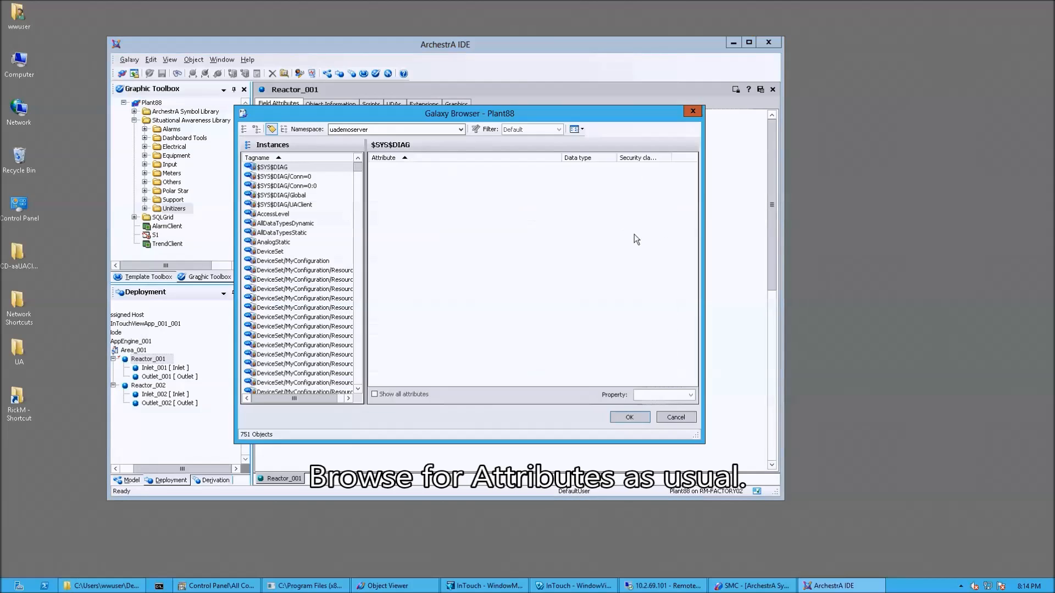
pyautogui.click(459, 130)
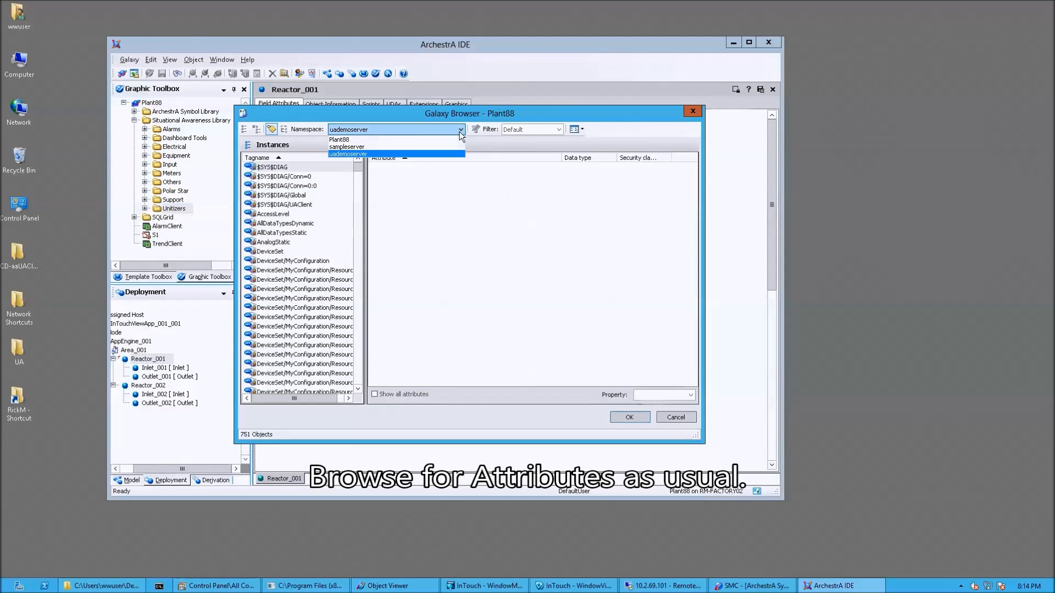
pyautogui.click(431, 155)
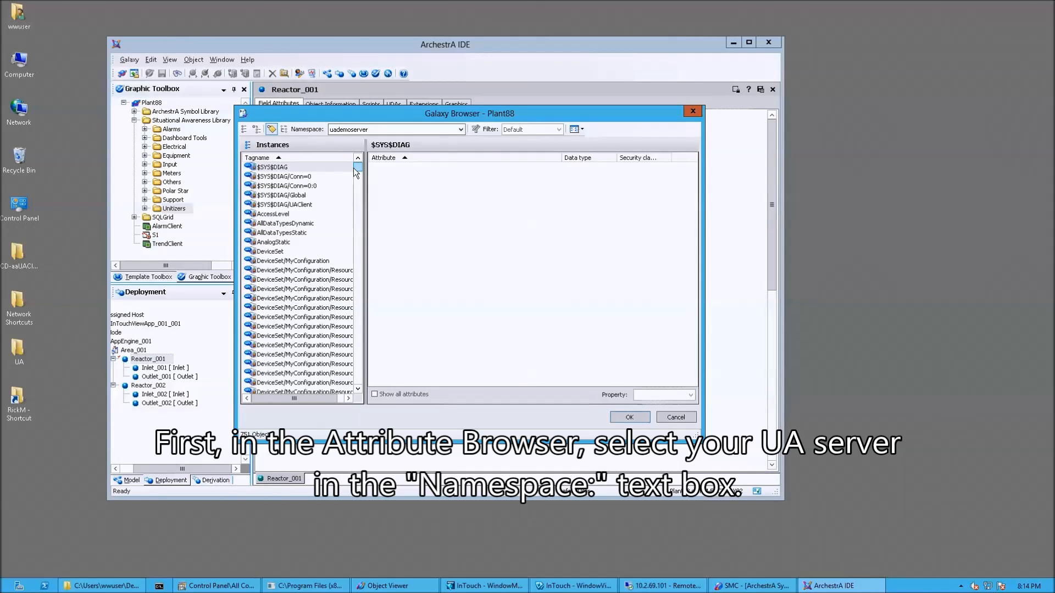
# Step: Select the rSetFillLevel attribute of the PLC1/Programs/MAIN/fbBoiler2 instance as the input source and accept it
pyautogui.moveTo(358, 167); pyautogui.dragTo(360, 379)
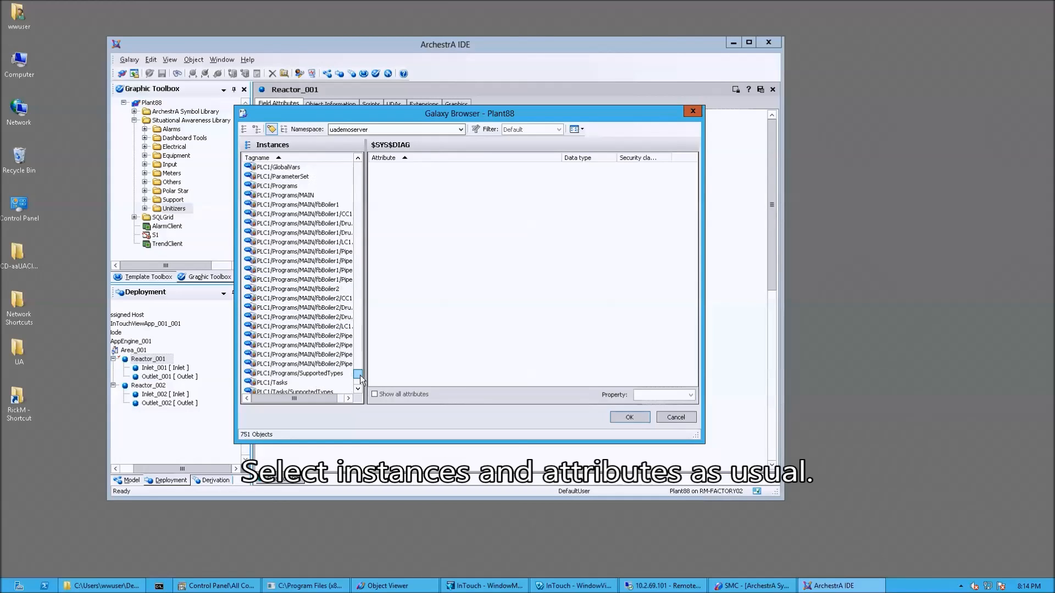
pyautogui.click(322, 290)
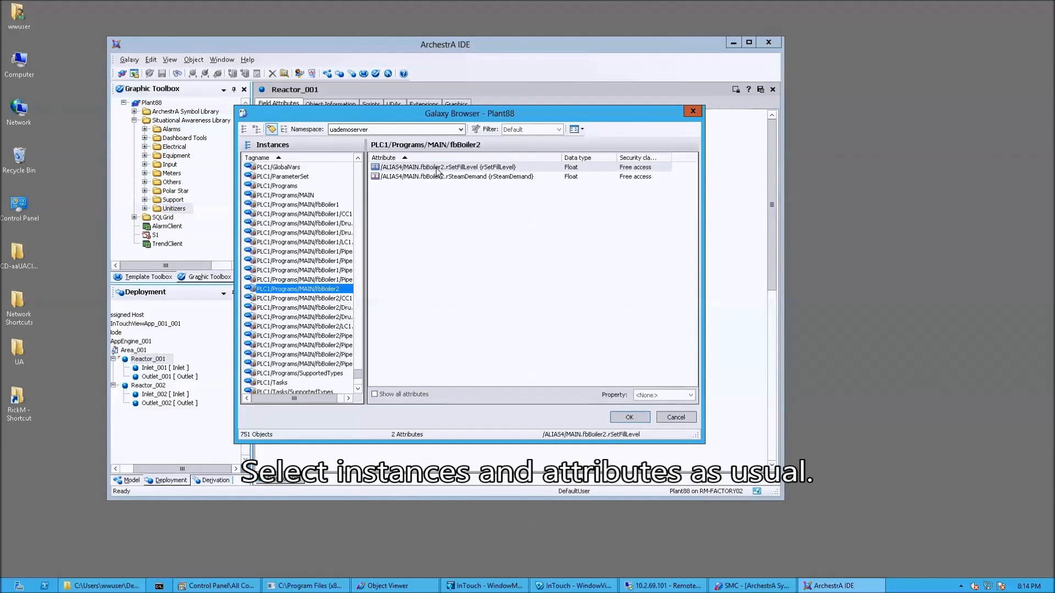
pyautogui.click(437, 168)
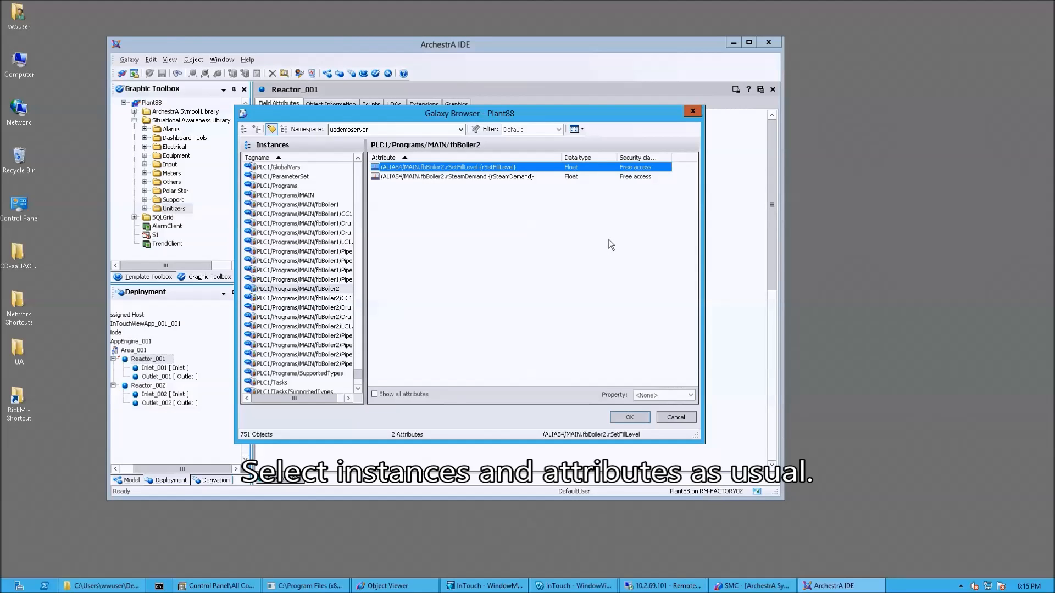
pyautogui.click(638, 416)
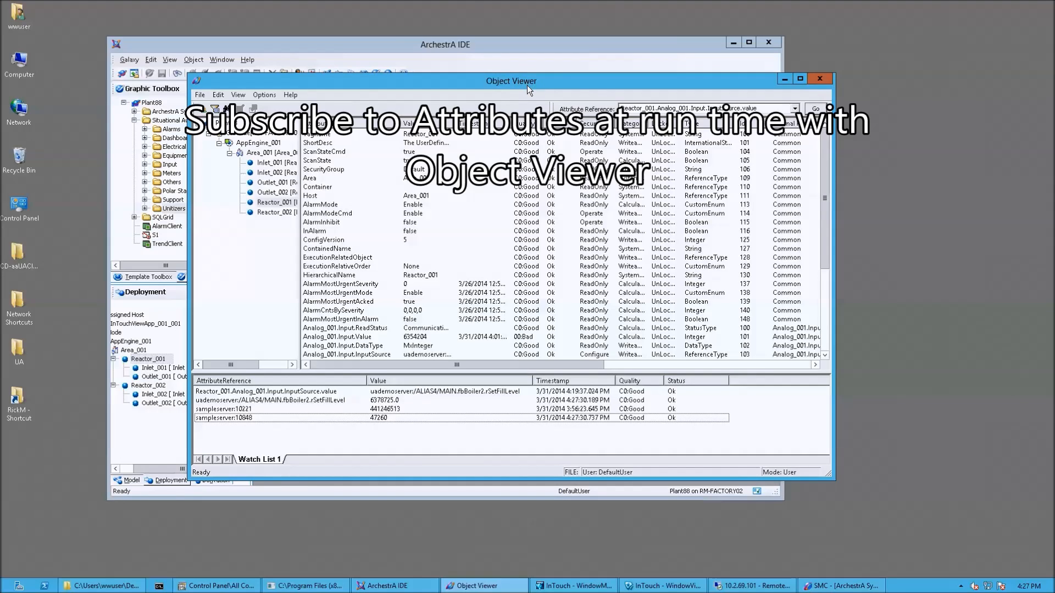
# Step: Inspect the Analog_001.Input.InputSource and Analog_001.Input.Value attributes of Reactor_001 in Object Viewer
pyautogui.click(286, 207)
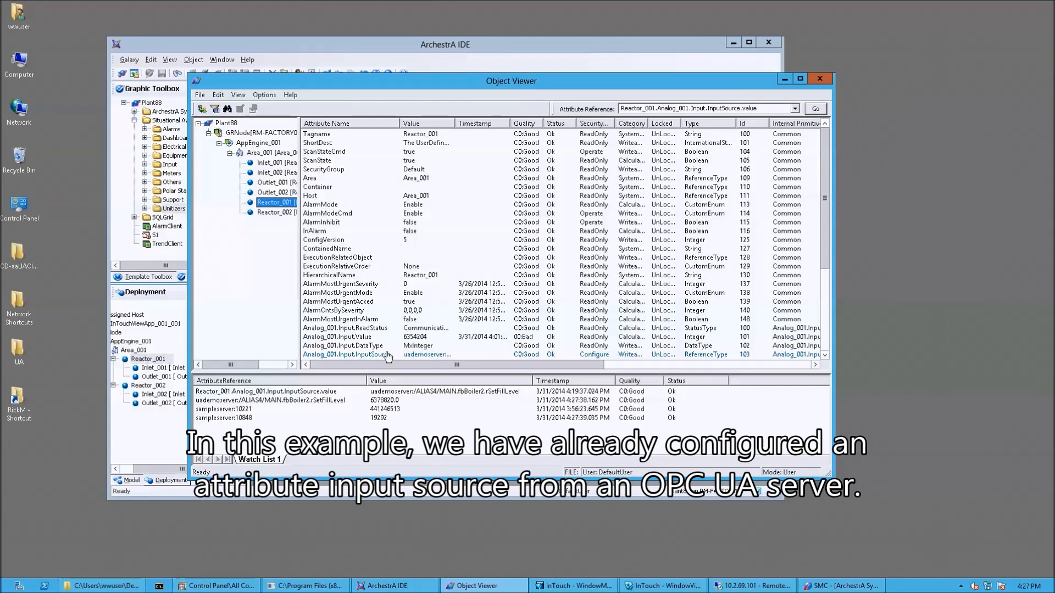
pyautogui.click(388, 355)
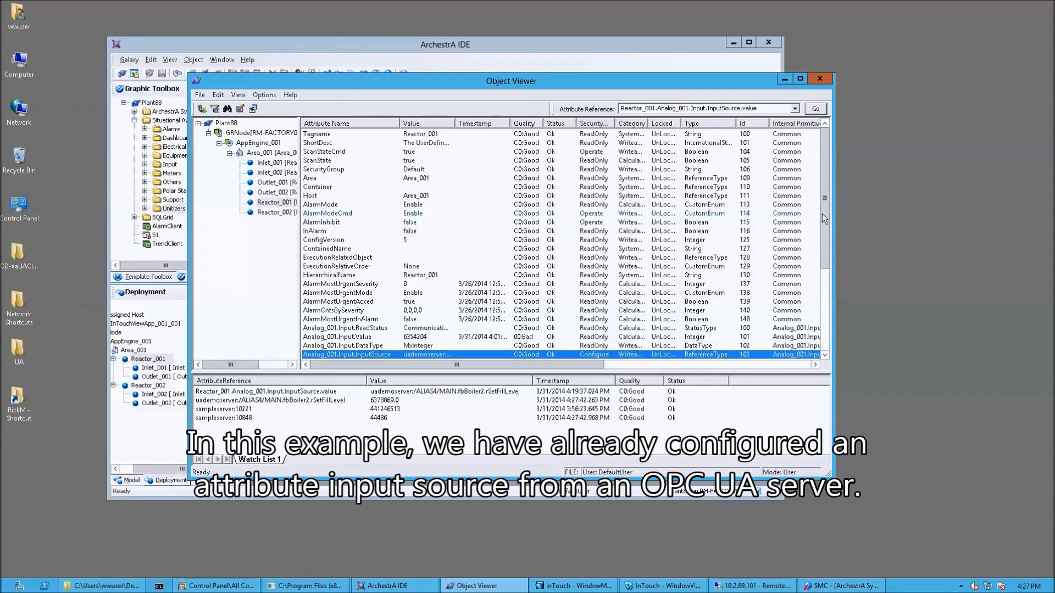
pyautogui.moveTo(822, 214); pyautogui.dragTo(823, 245)
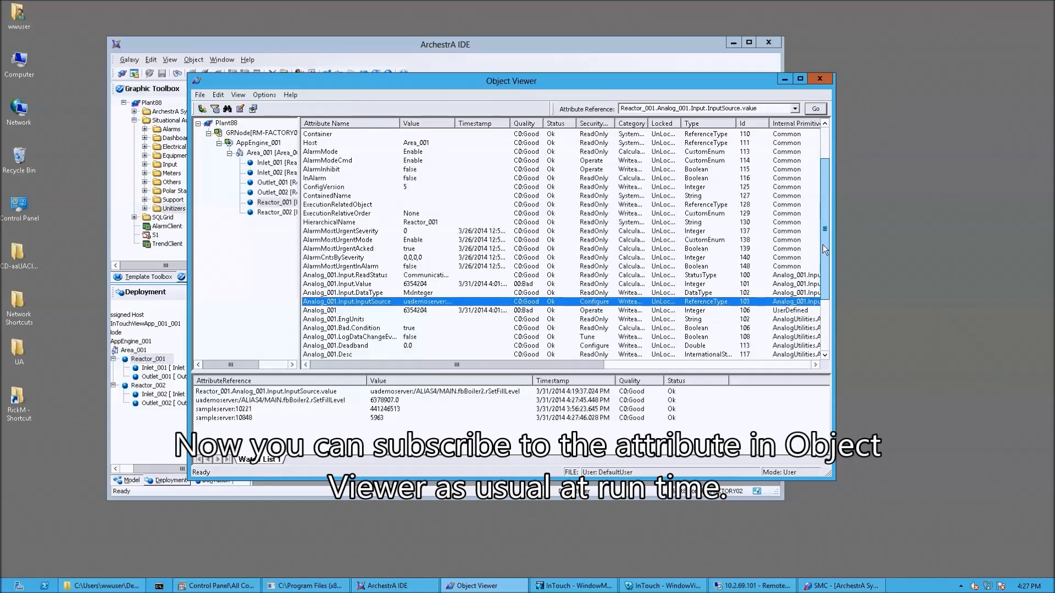
pyautogui.click(362, 286)
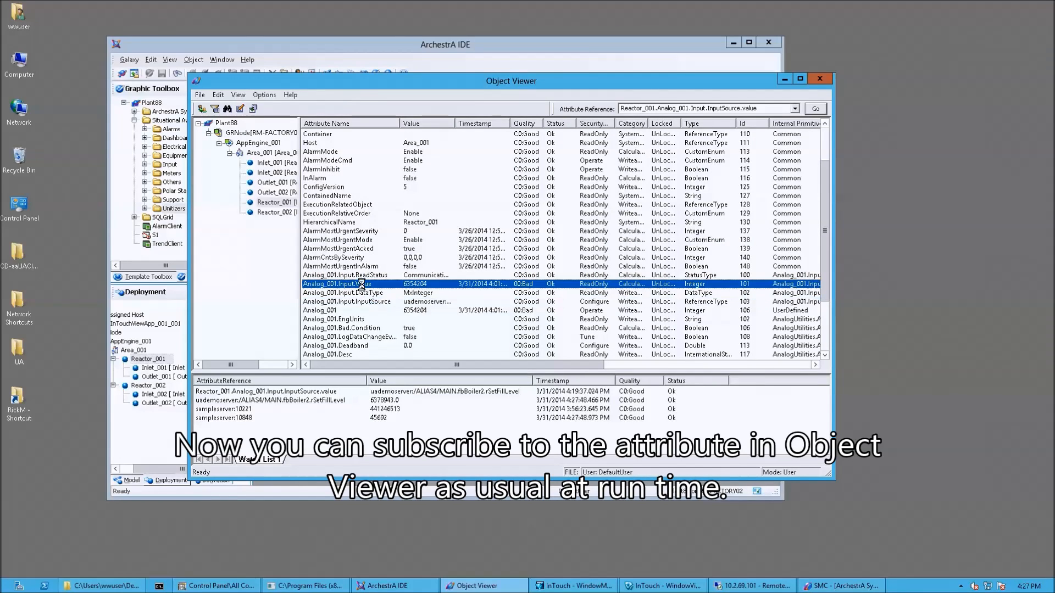
# Step: Examine the directly subscribed uademoserver fill level item in the watch list and the attribute reference choices
pyautogui.click(280, 393)
pyautogui.click(280, 400)
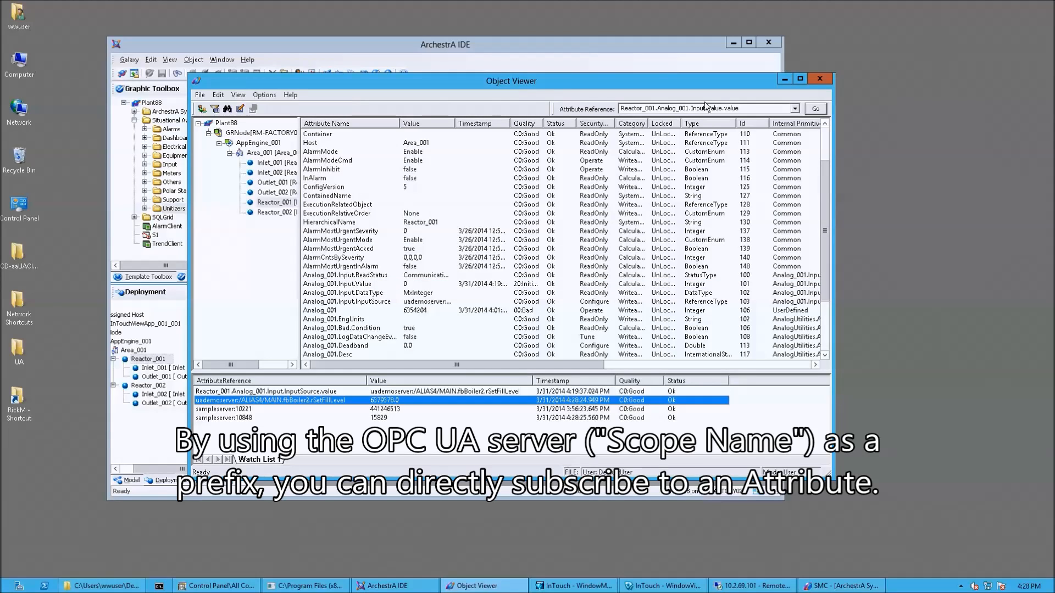
pyautogui.click(753, 112)
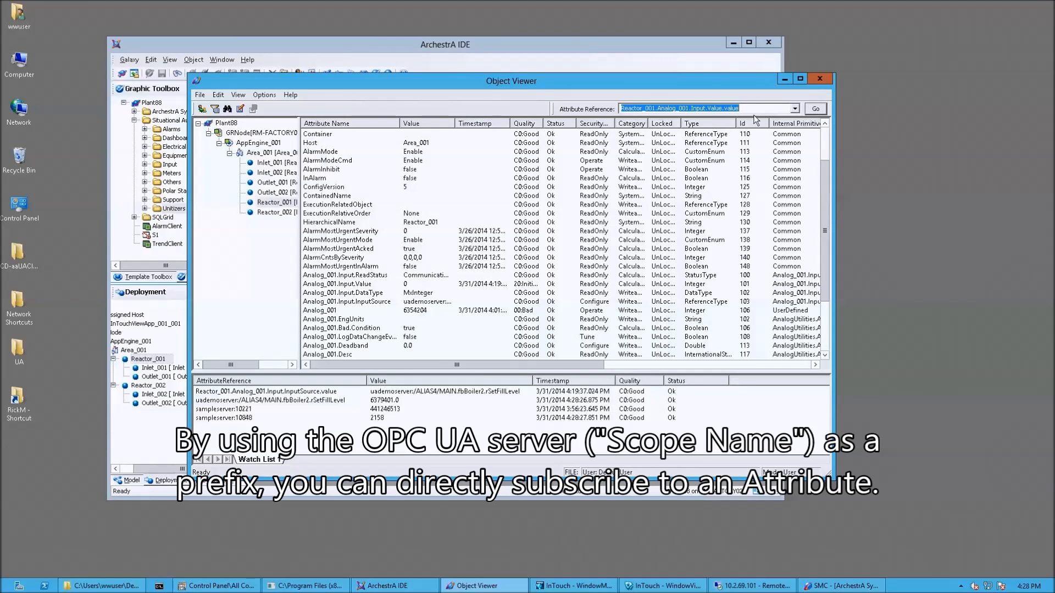
pyautogui.click(794, 109)
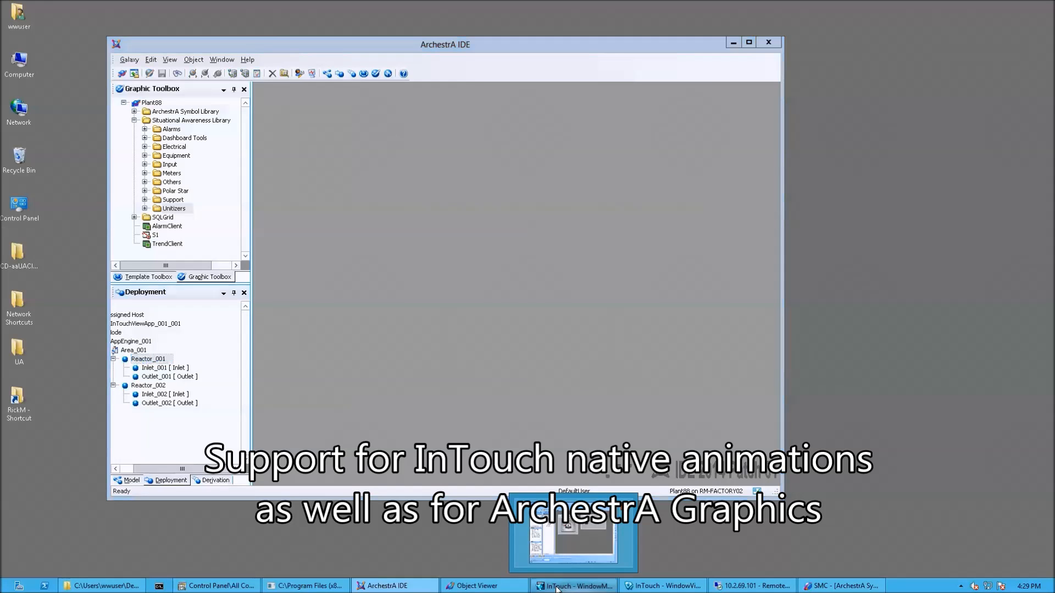
# Step: Switch to InTouch WindowMaker and open the analog value display expression of the # text in the InTouch Symbol window
pyautogui.click(557, 587)
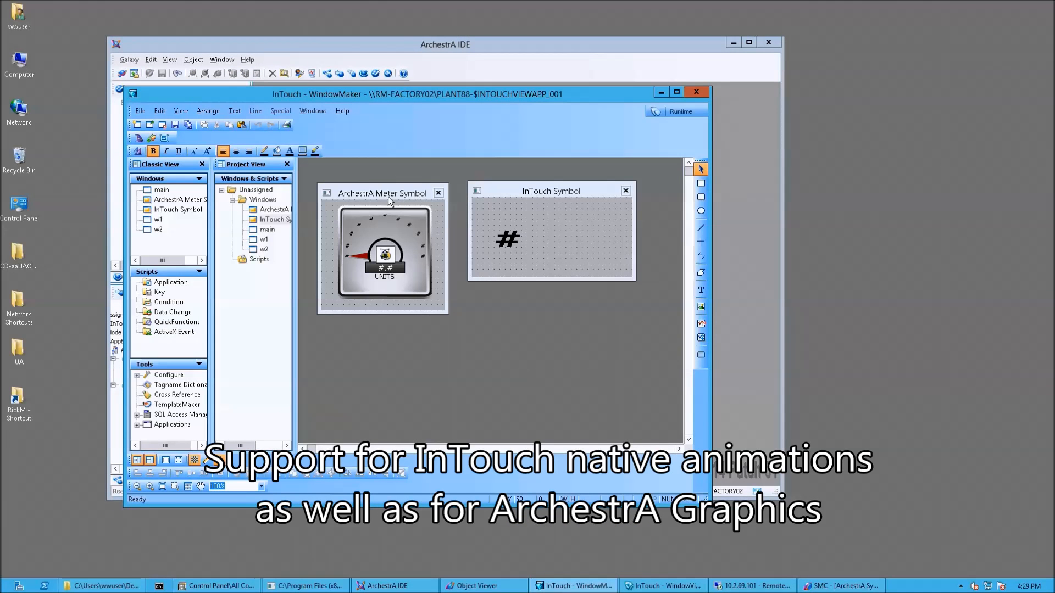
pyautogui.click(505, 245)
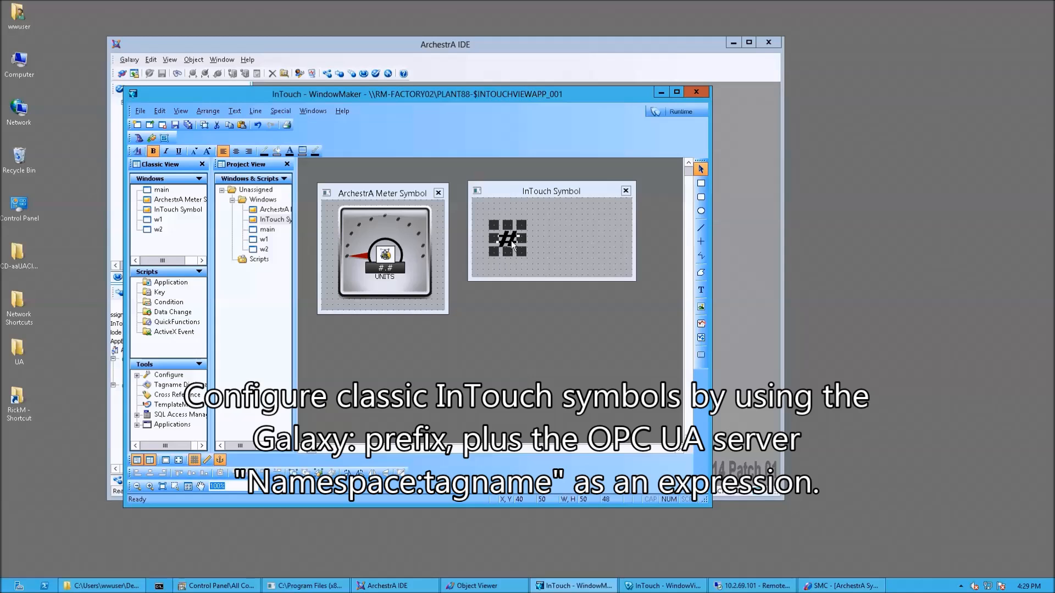
pyautogui.doubleClick(511, 240)
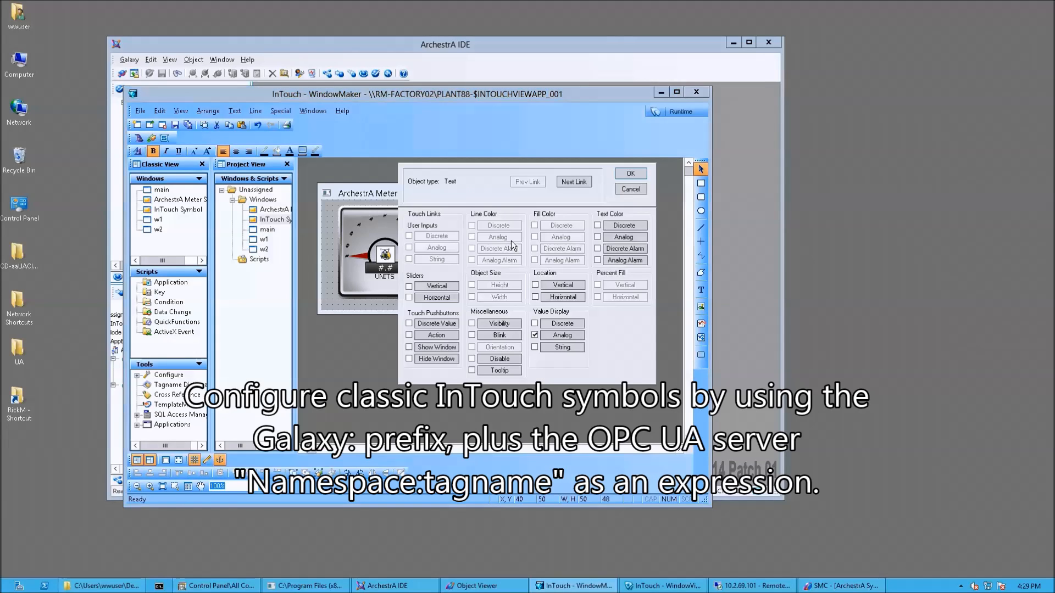
pyautogui.click(569, 335)
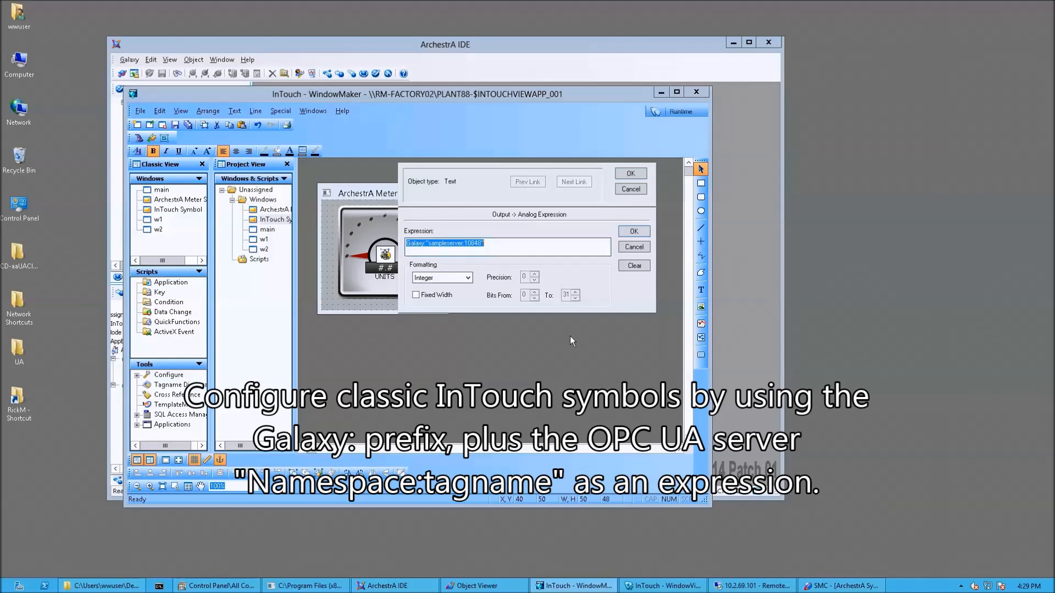
# Step: Review the expression Galaxy:"sampleserver:10848" and accept it together with the text's animation links
pyautogui.click(513, 248)
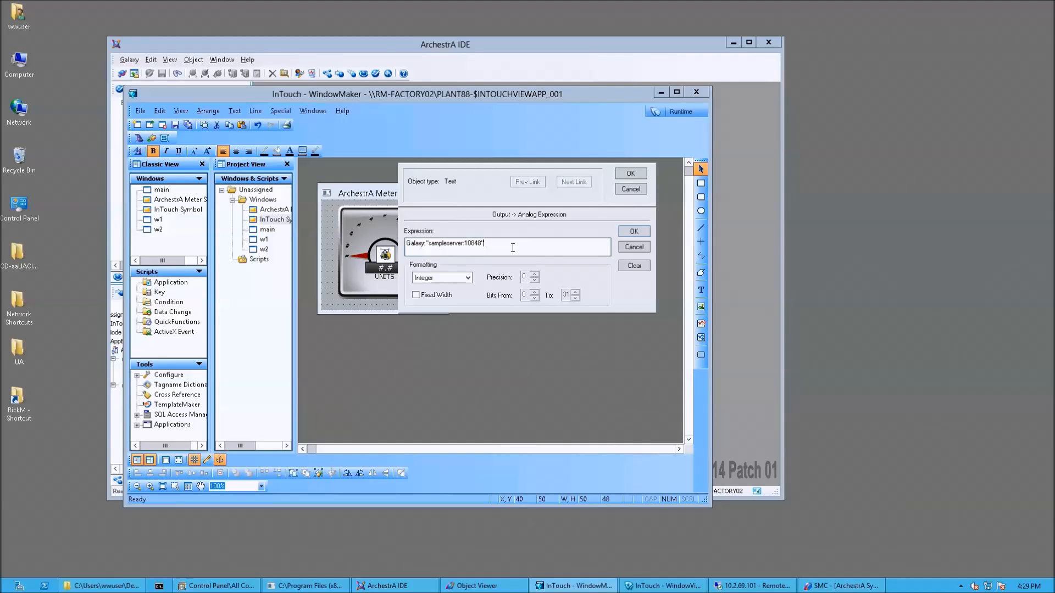
pyautogui.moveTo(497, 248); pyautogui.dragTo(406, 247)
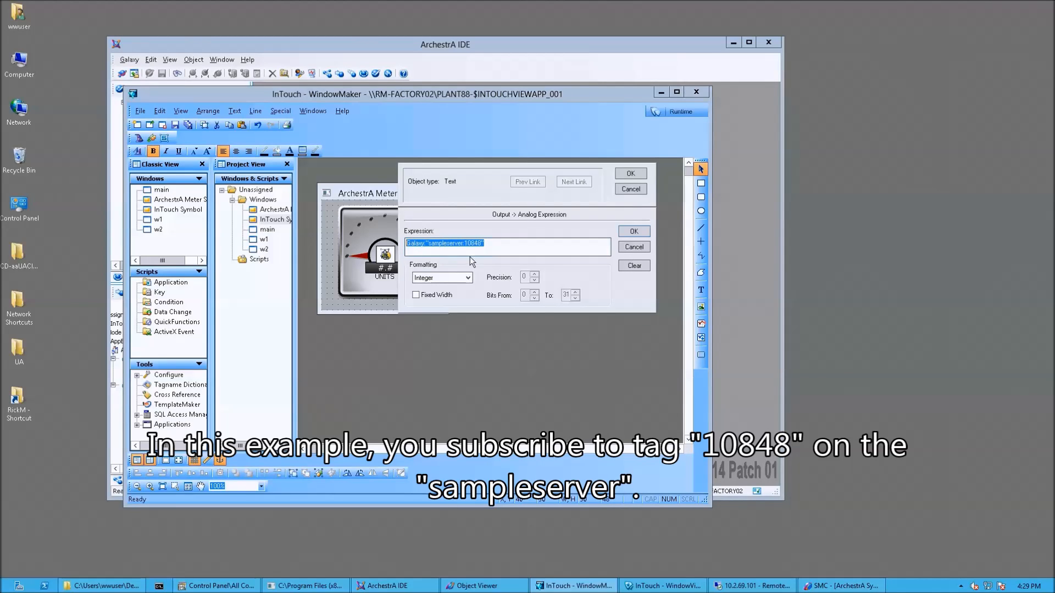
pyautogui.click(497, 247)
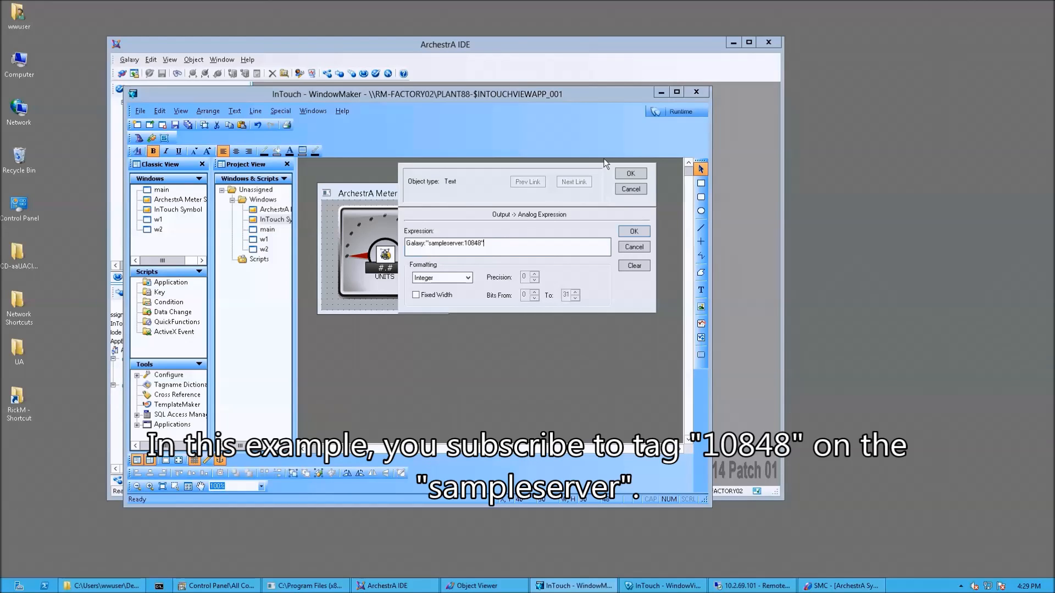
pyautogui.click(627, 233)
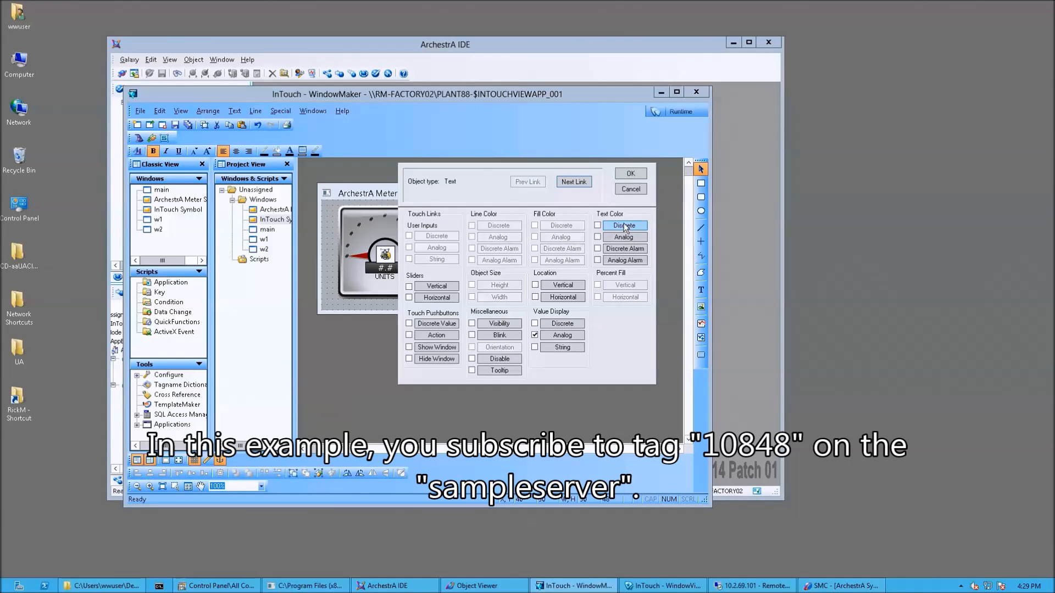
pyautogui.click(629, 174)
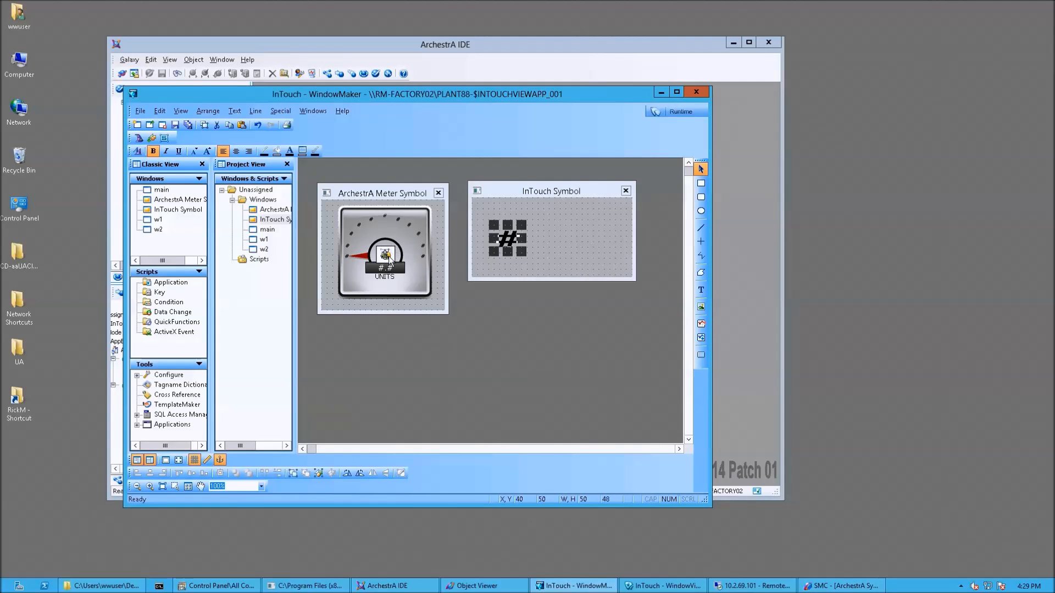
# Step: Close the ArchestrA Meter Symbol window, view the InTouch Symbol window at runtime and return to development
pyautogui.click(439, 193)
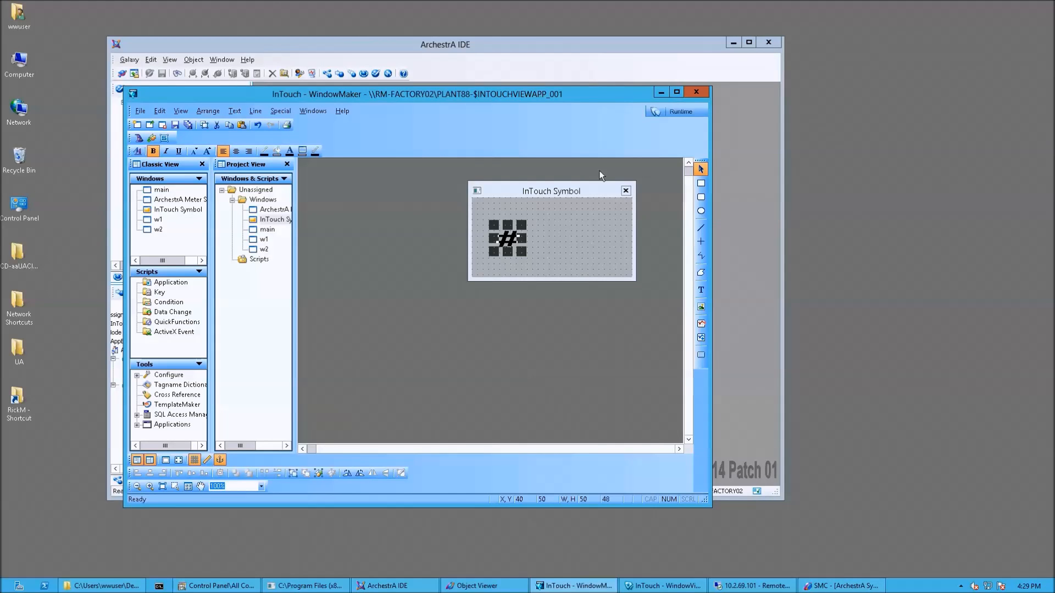
pyautogui.moveTo(572, 190); pyautogui.dragTo(524, 204)
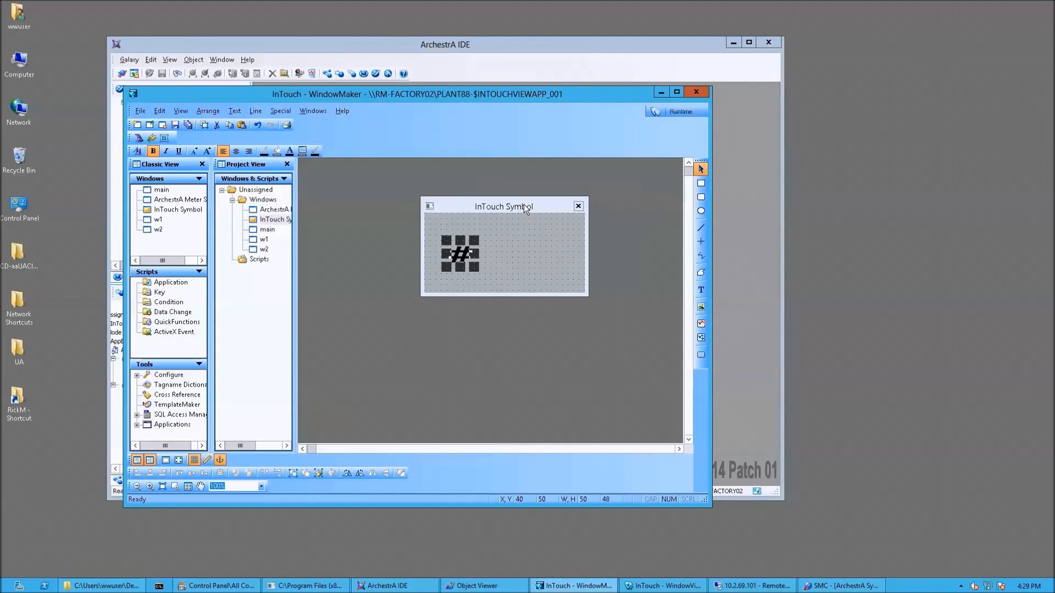
pyautogui.click(680, 112)
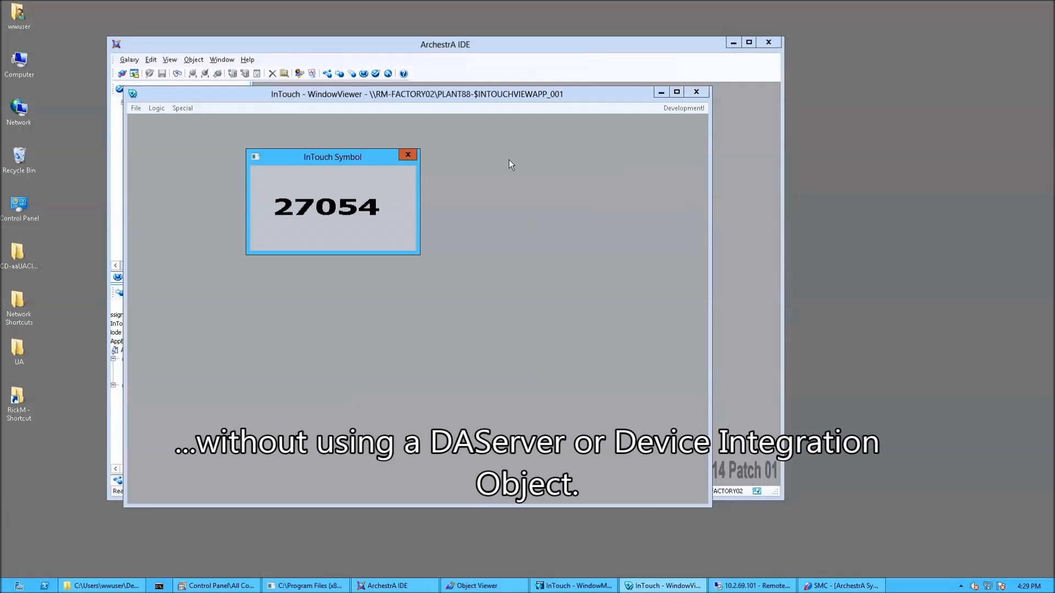
pyautogui.click(686, 108)
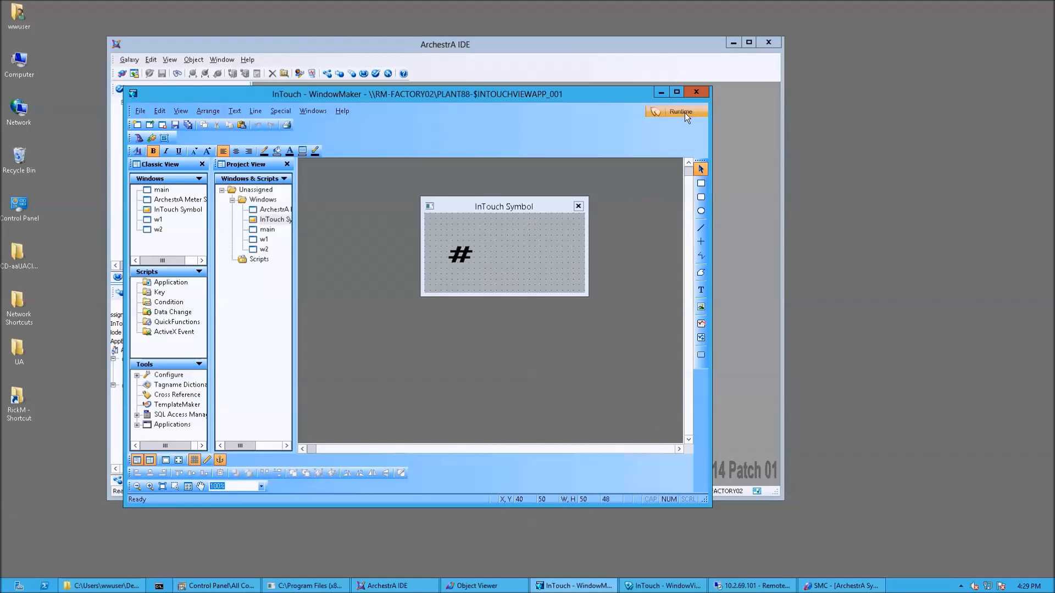
# Step: Close the InTouch Symbol window and open the ArchestrA Meter Symbol window
pyautogui.click(579, 207)
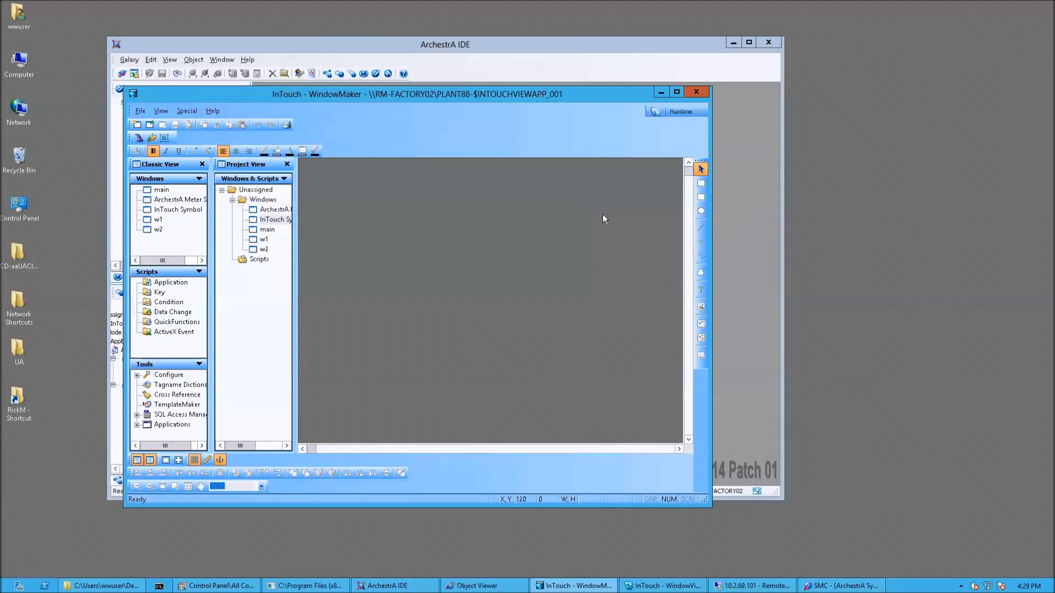
pyautogui.click(274, 211)
pyautogui.doubleClick(275, 210)
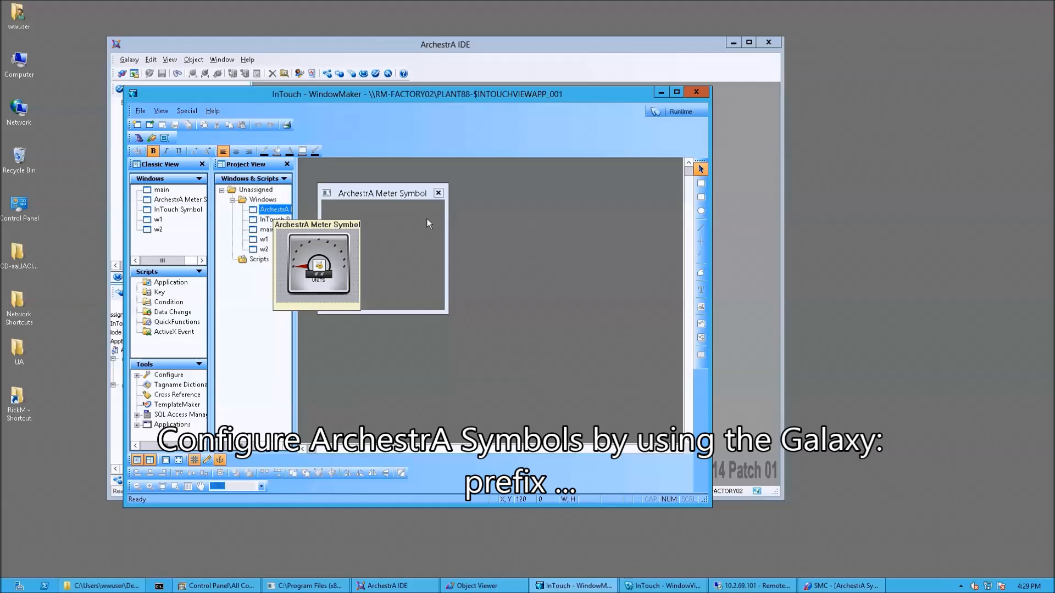
# Step: Examine the default value reference of the meter's Value custom property in the ArchestrA Meter Symbol window and accept the properties
pyautogui.moveTo(396, 196); pyautogui.dragTo(436, 191)
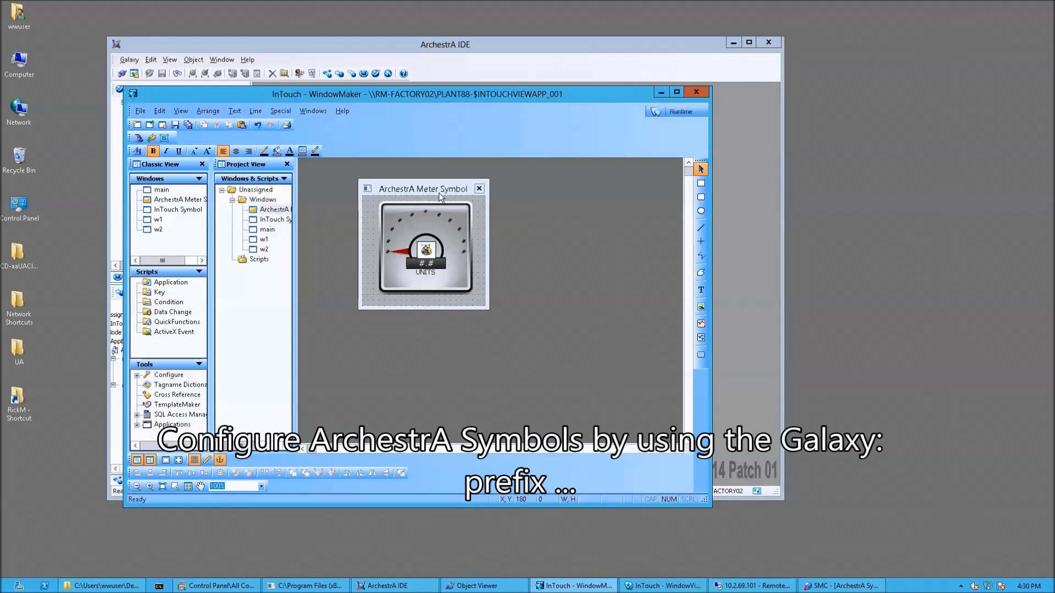
pyautogui.click(429, 252)
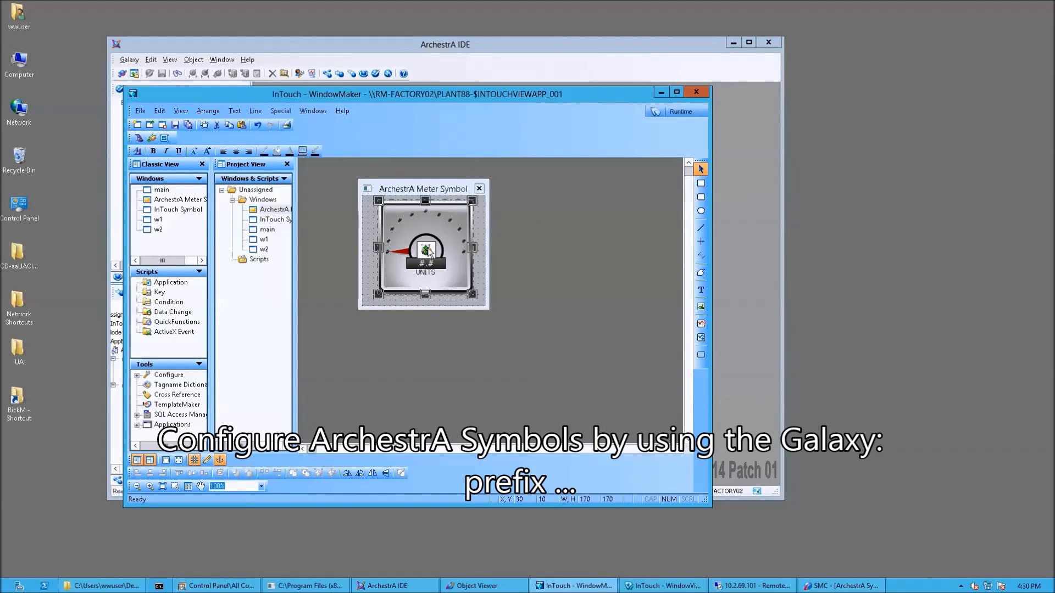
pyautogui.doubleClick(429, 252)
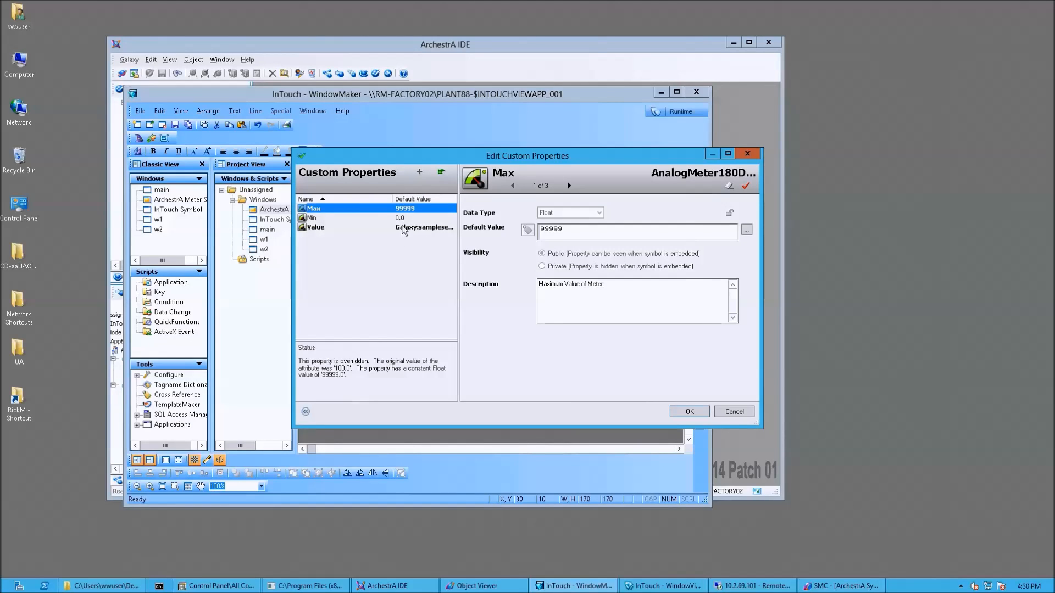
pyautogui.click(403, 228)
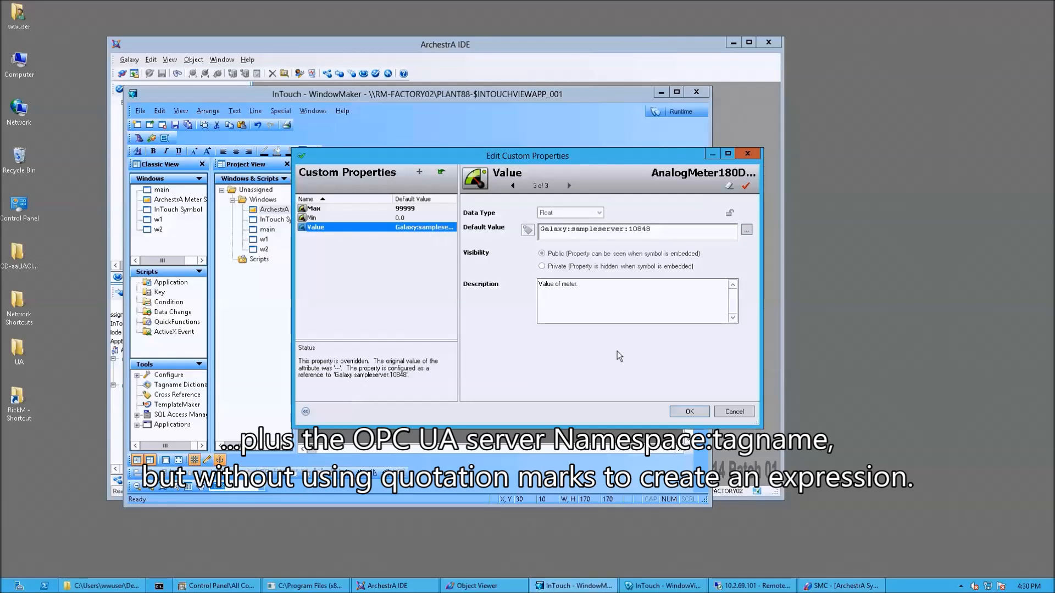
pyautogui.click(691, 411)
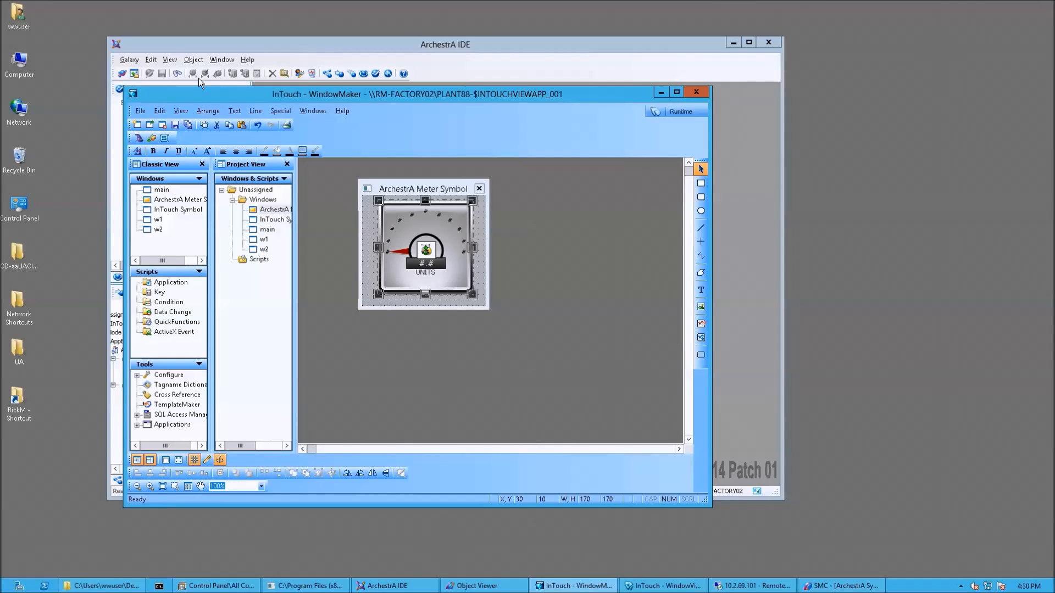
# Step: Save the ArchestrA Meter Symbol window and switch to runtime to view the meter
pyautogui.click(175, 126)
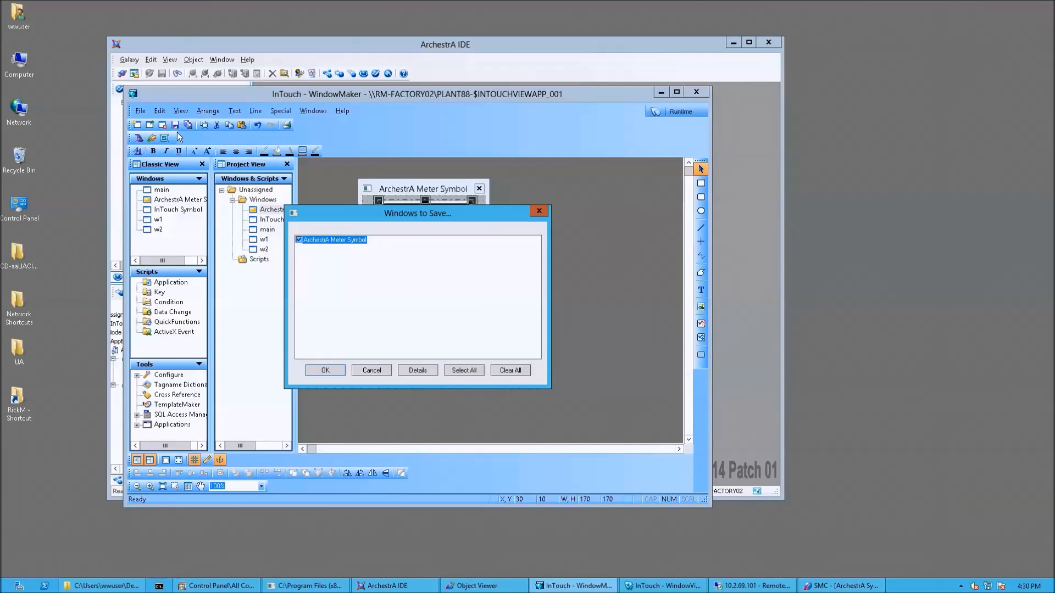
pyautogui.click(326, 370)
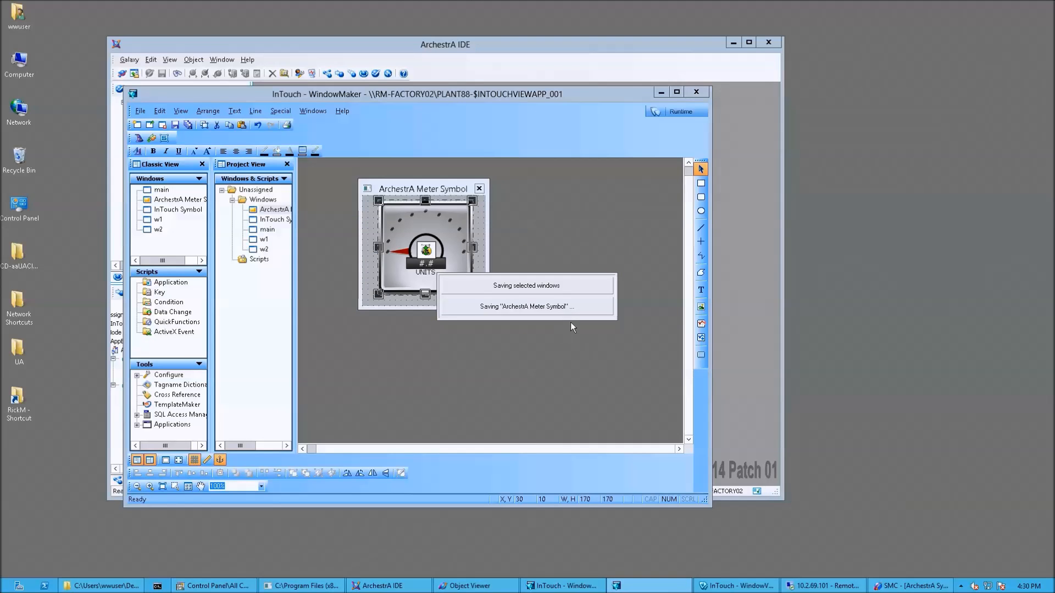
pyautogui.click(687, 110)
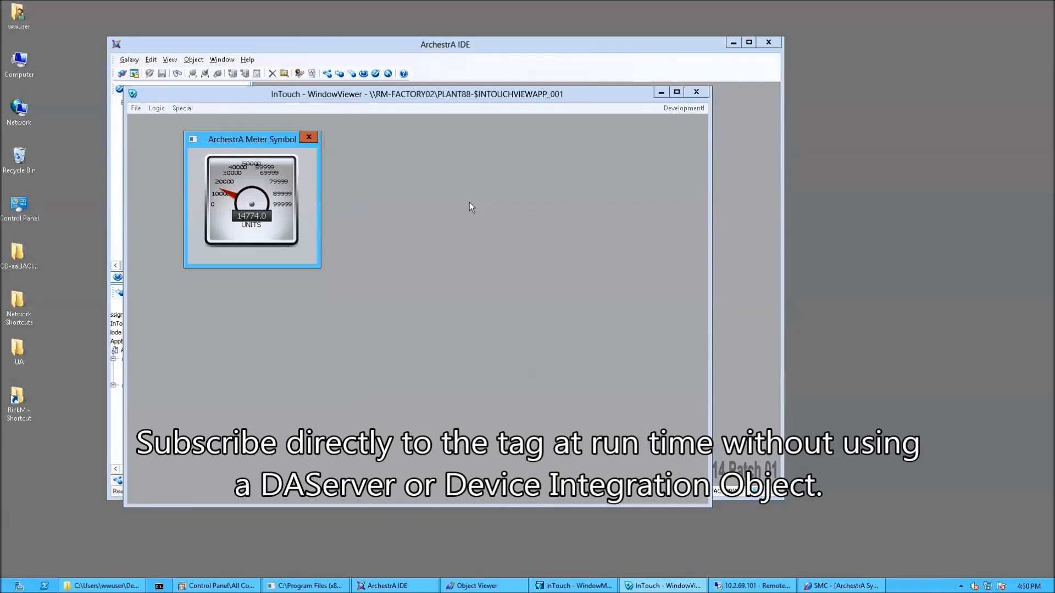
# Step: Show the InTouch Symbol window at runtime together with the ArchestrA Meter Symbol window and place it beside the meter without overlap
pyautogui.click(136, 108)
pyautogui.click(137, 109)
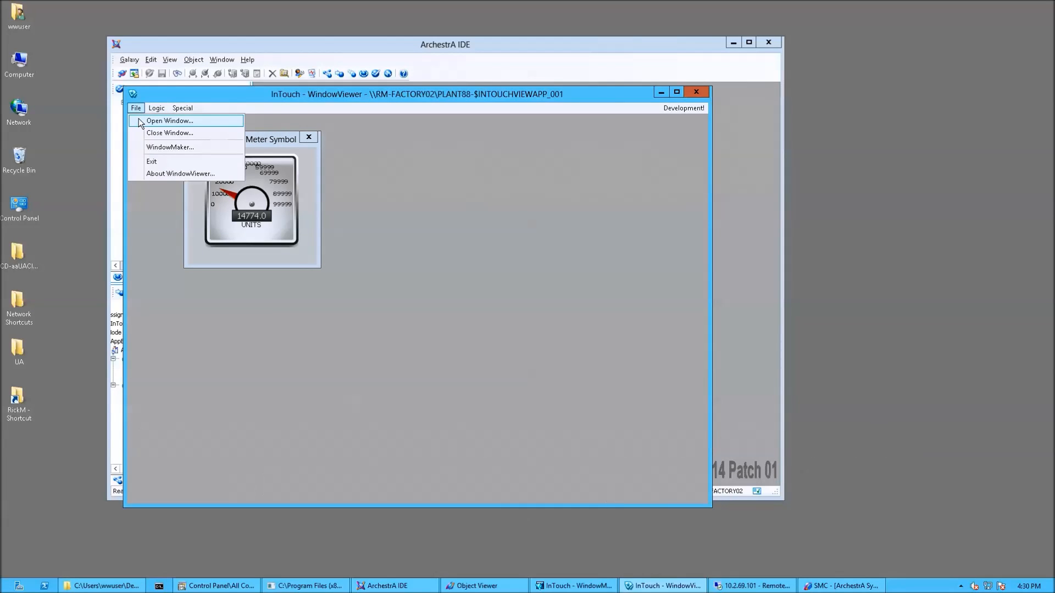
pyautogui.click(140, 118)
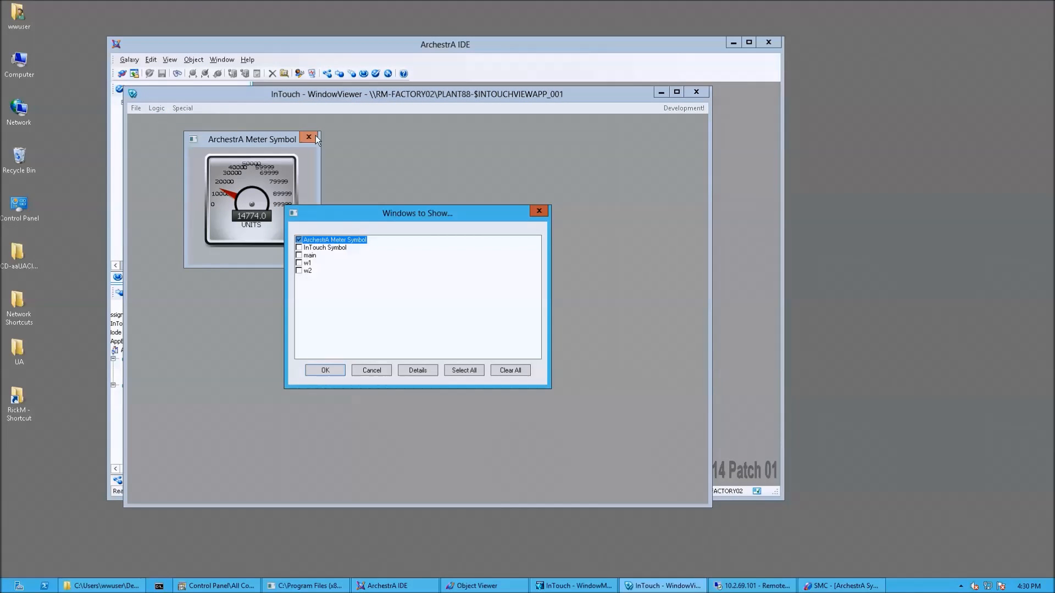
pyautogui.click(299, 247)
pyautogui.click(338, 370)
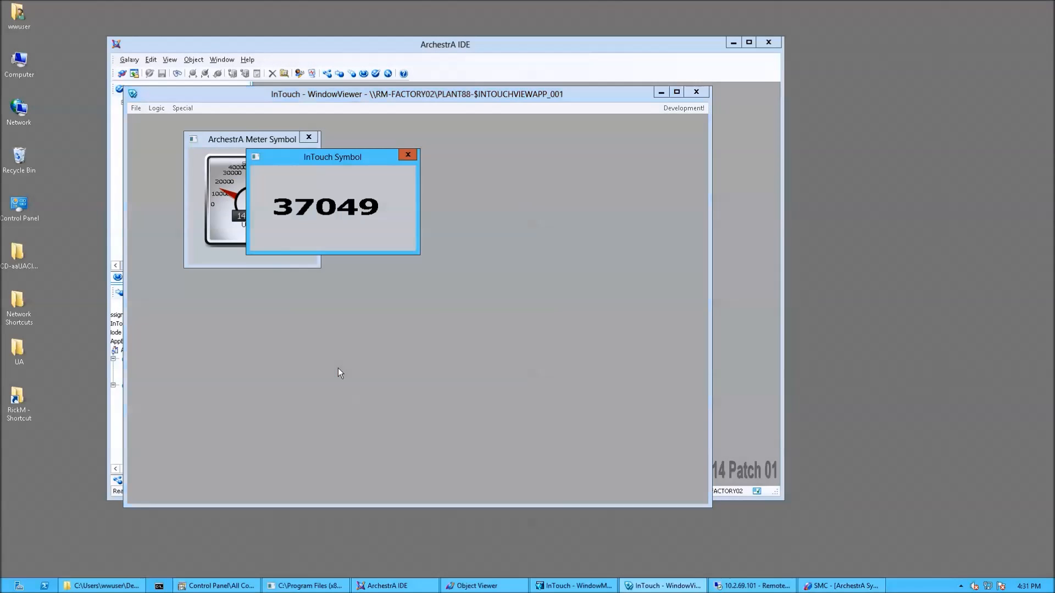
pyautogui.moveTo(340, 156); pyautogui.dragTo(442, 152)
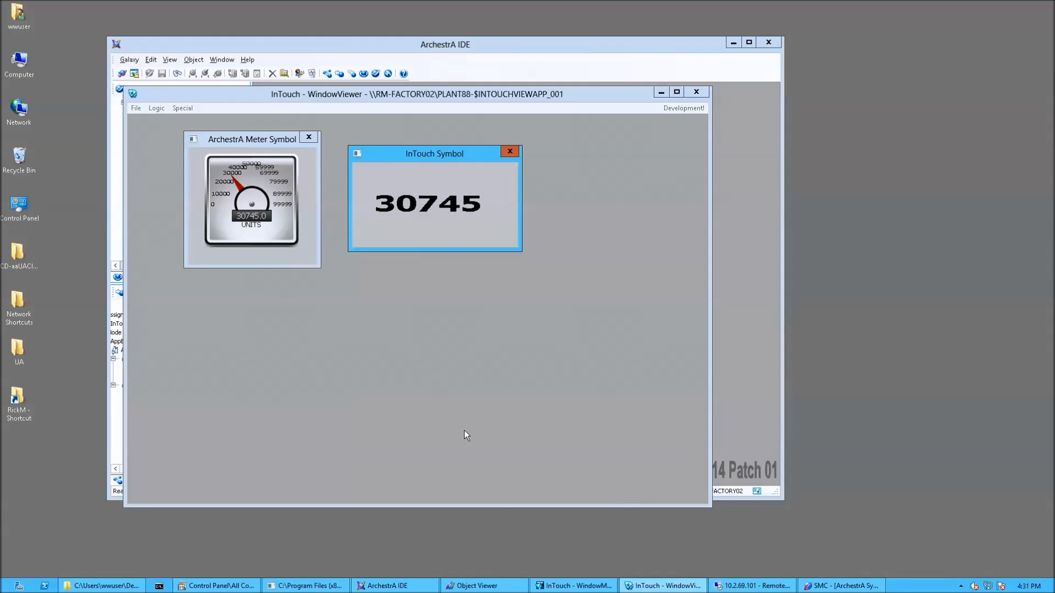